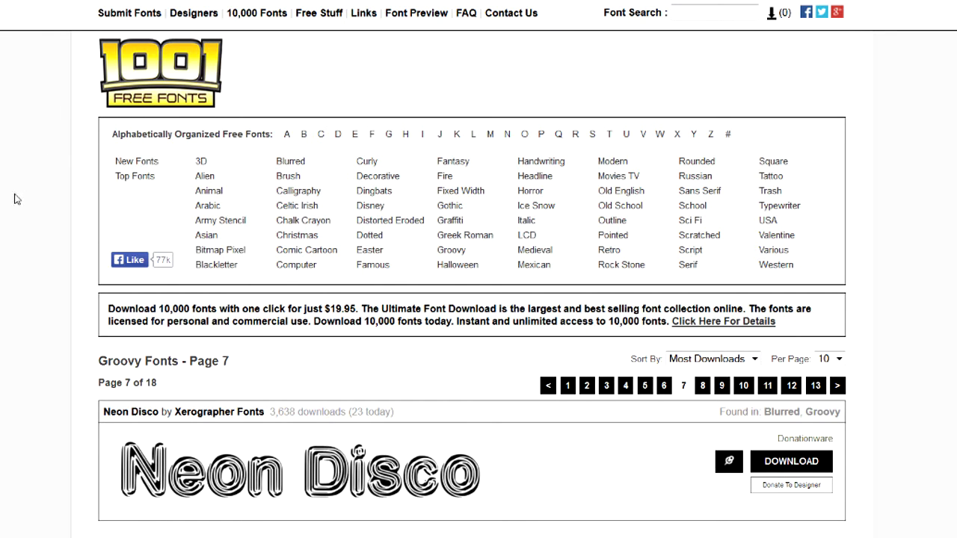
- Browse Groovy fonts page 7, then go to the Fantasy font category
scroll(17, 200, "down", 2)
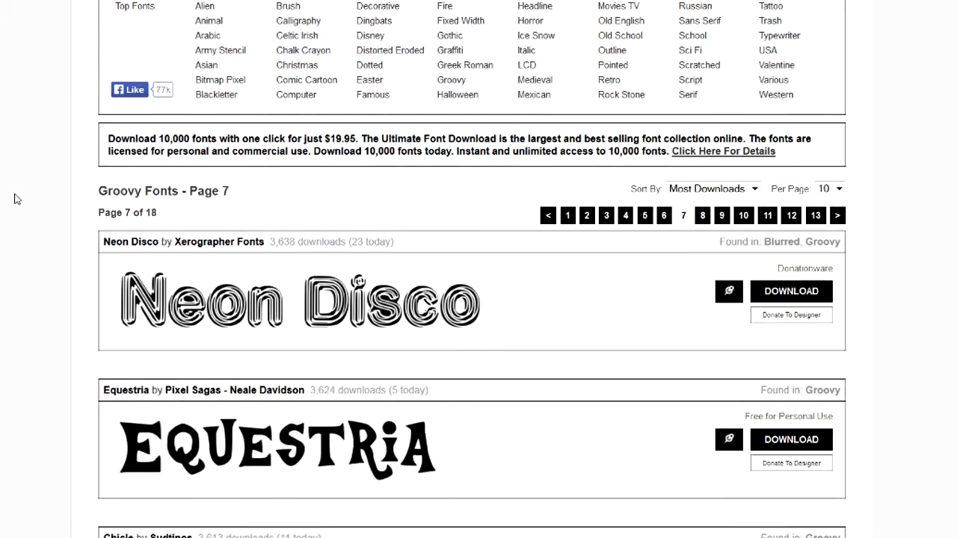
scroll(16, 199, "down", 1)
scroll(16, 198, "down", 2)
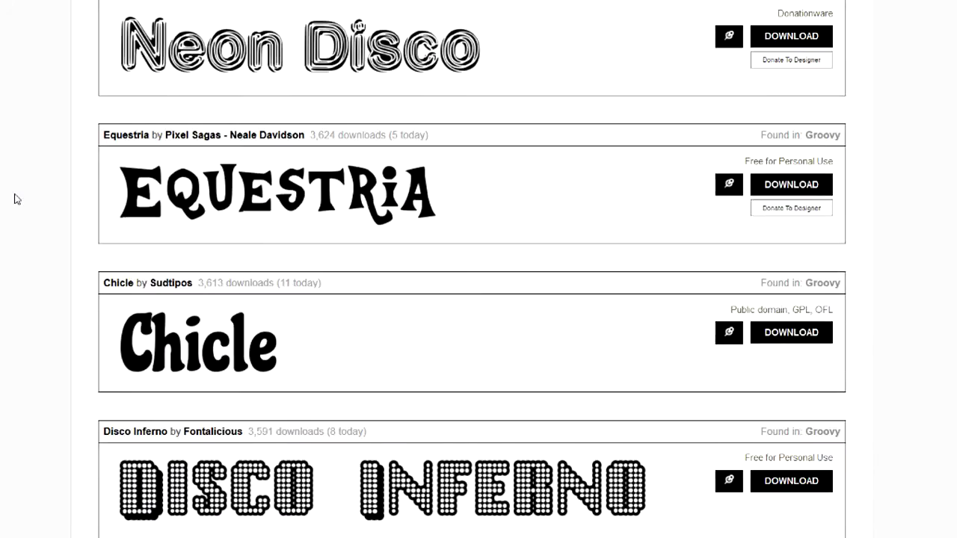
scroll(17, 199, "down", 8)
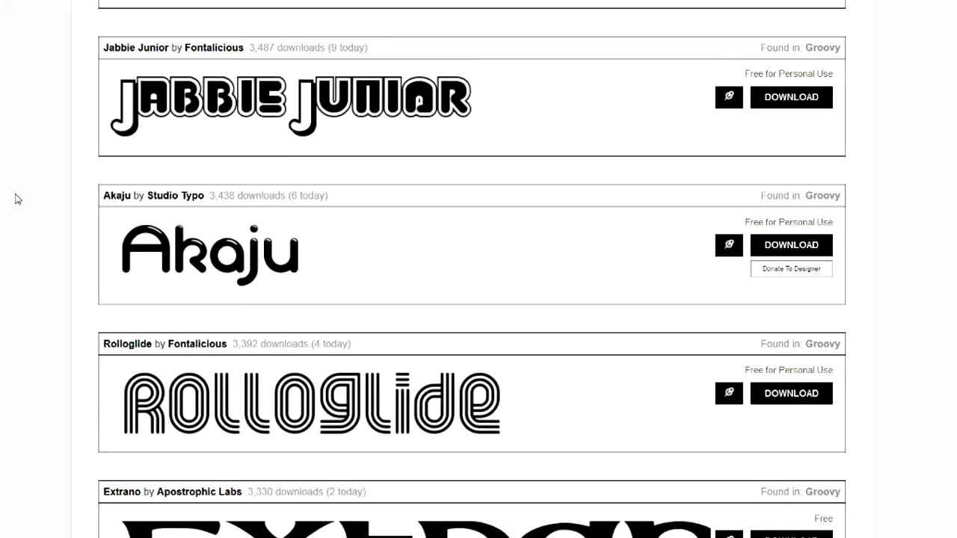
scroll(17, 199, "down", 5)
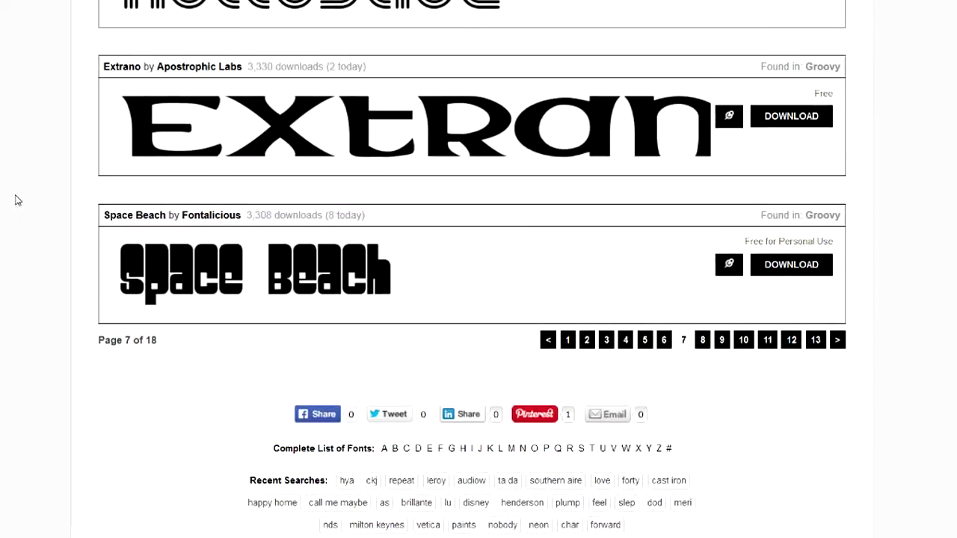
scroll(17, 199, "up", 2)
scroll(17, 199, "down", 2)
scroll(474, 441, "up", 15)
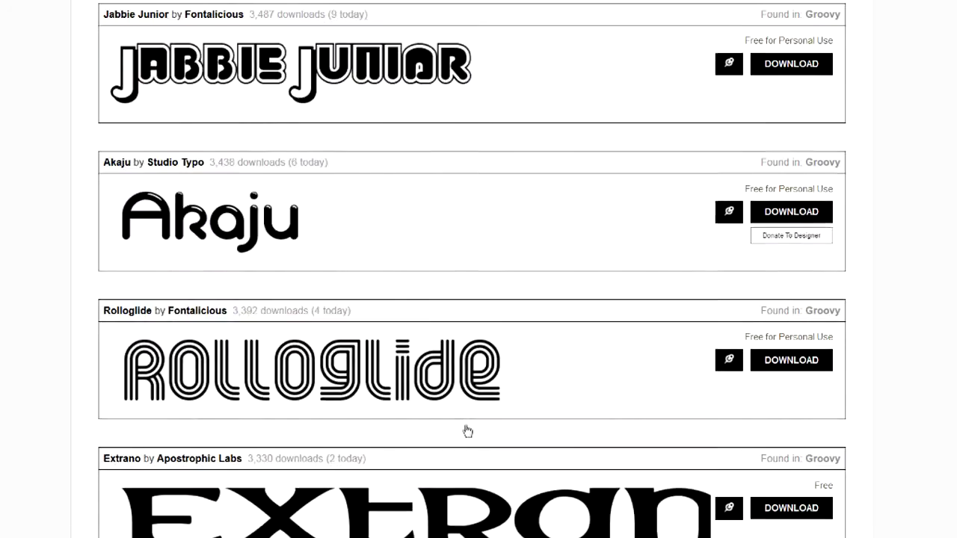
scroll(440, 424, "up", 5)
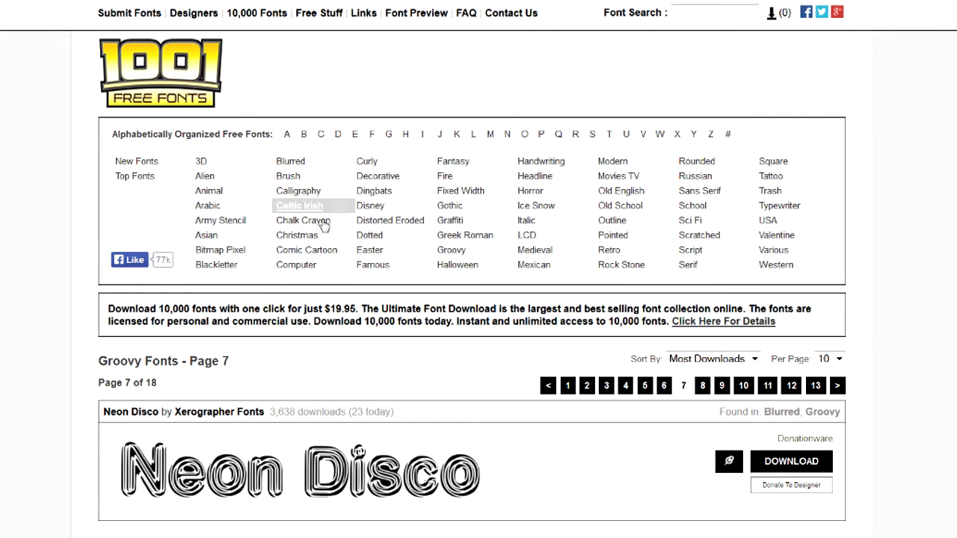
left_click(451, 163)
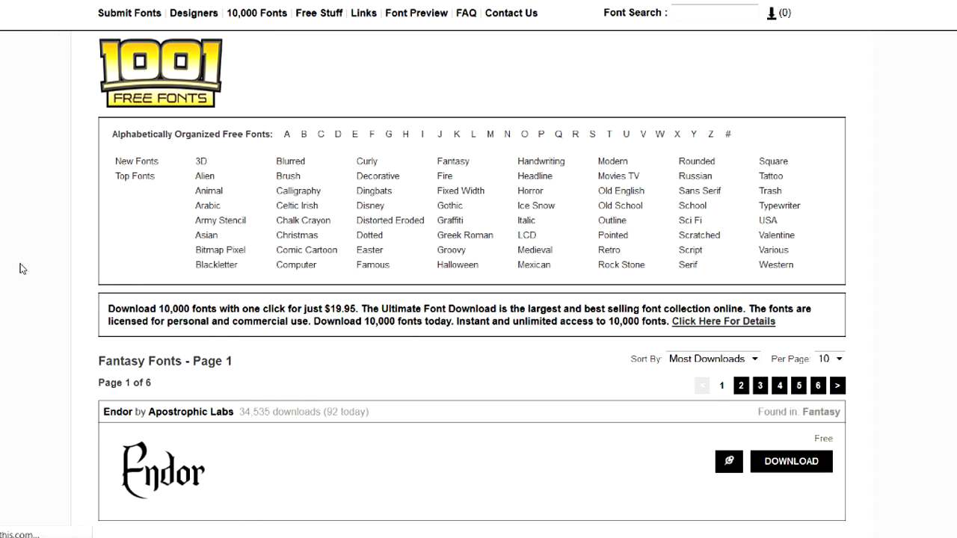
- Scroll through Fantasy fonts page 1 to find the Immortal font
scroll(23, 270, "down", 1)
scroll(23, 271, "down", 6)
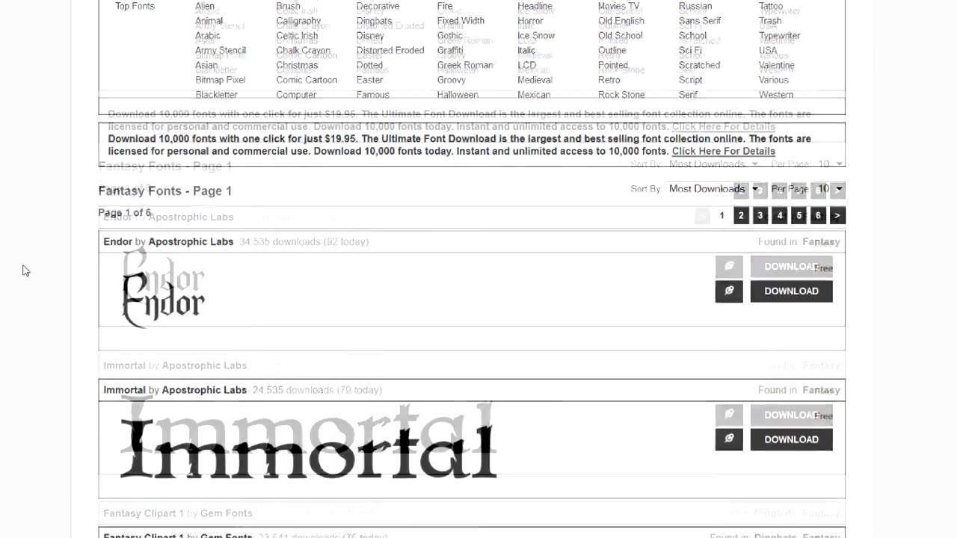
scroll(26, 270, "down", 2)
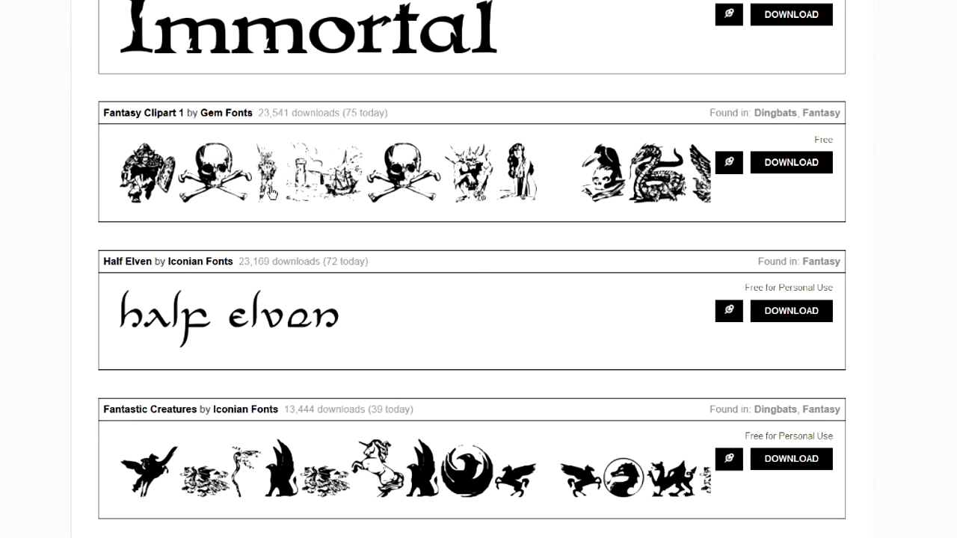
scroll(271, 193, "down", 2)
scroll(273, 195, "down", 4)
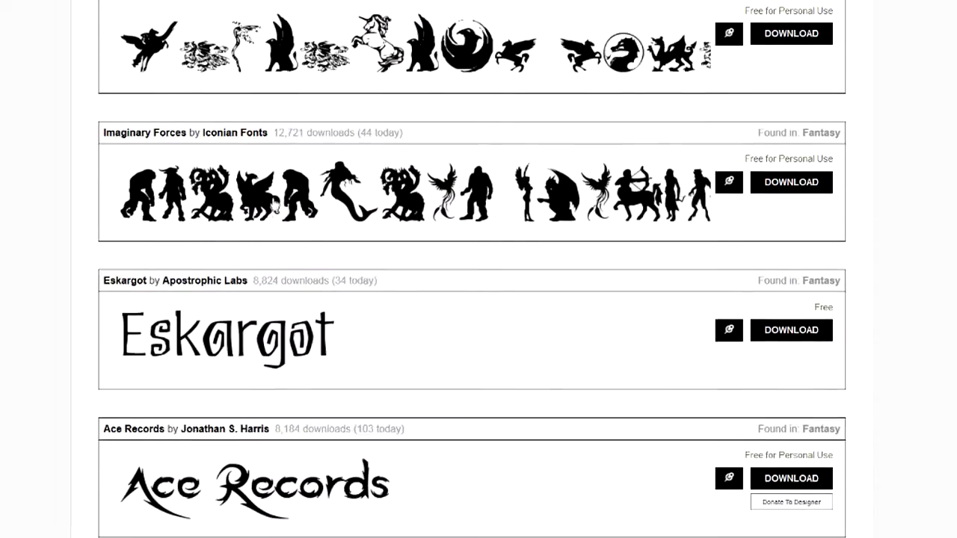
scroll(274, 207, "down", 3)
scroll(273, 206, "down", 2)
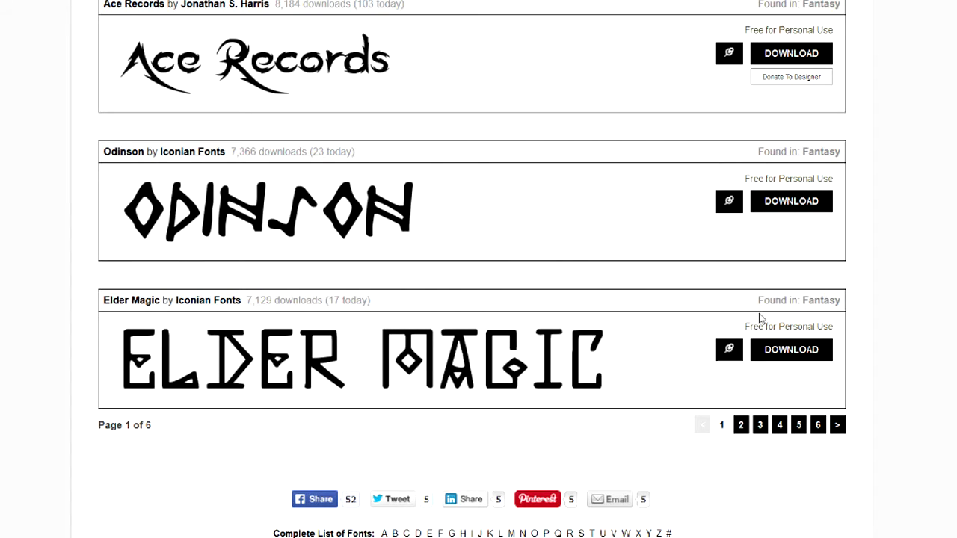
scroll(730, 309, "up", 2)
scroll(675, 291, "up", 3)
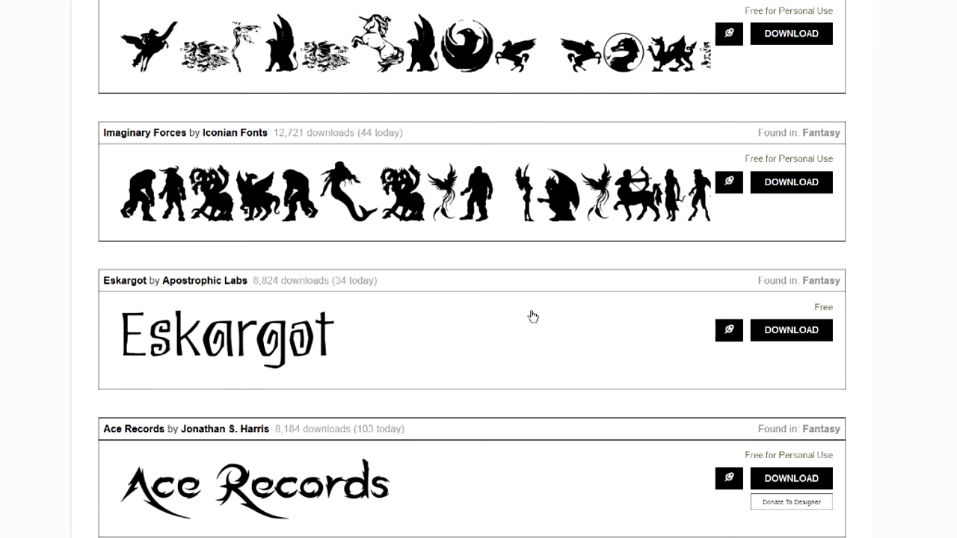
scroll(528, 320, "up", 2)
scroll(528, 320, "up", 1)
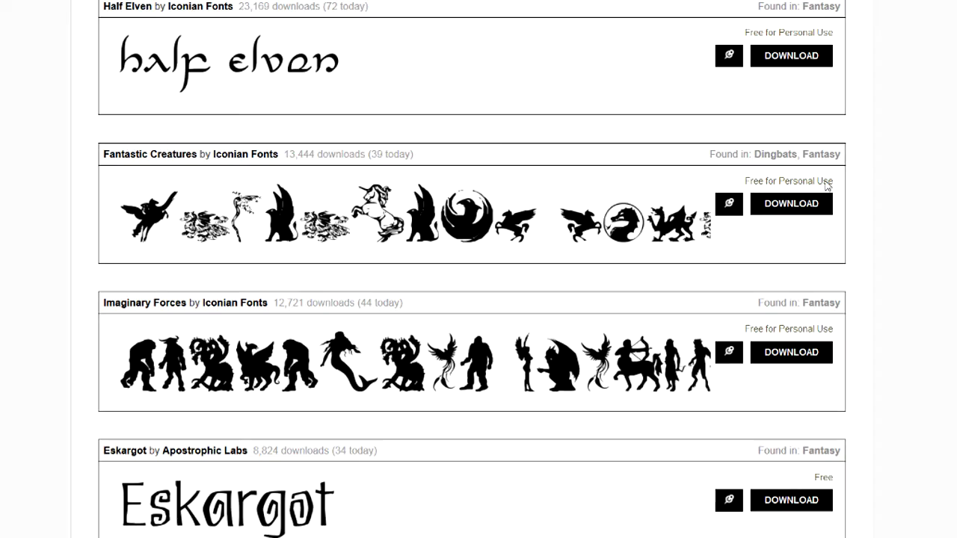
scroll(820, 186, "up", 2)
scroll(749, 203, "down", 5)
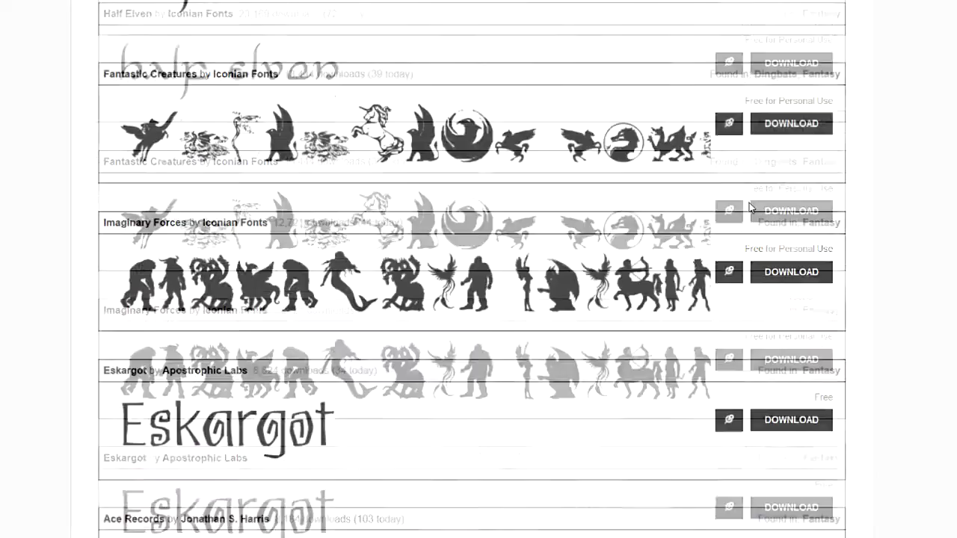
scroll(750, 207, "down", 6)
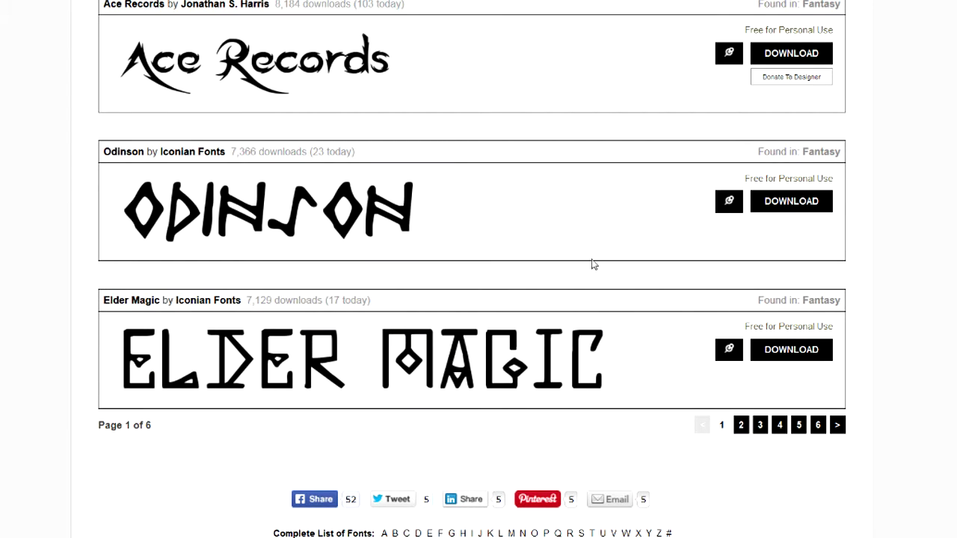
scroll(14, 273, "up", 7)
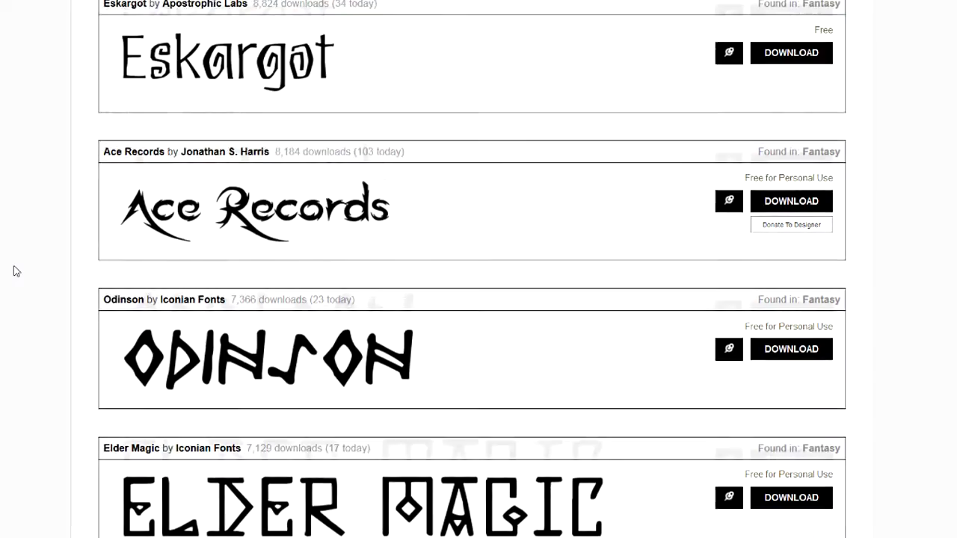
scroll(9, 277, "up", 8)
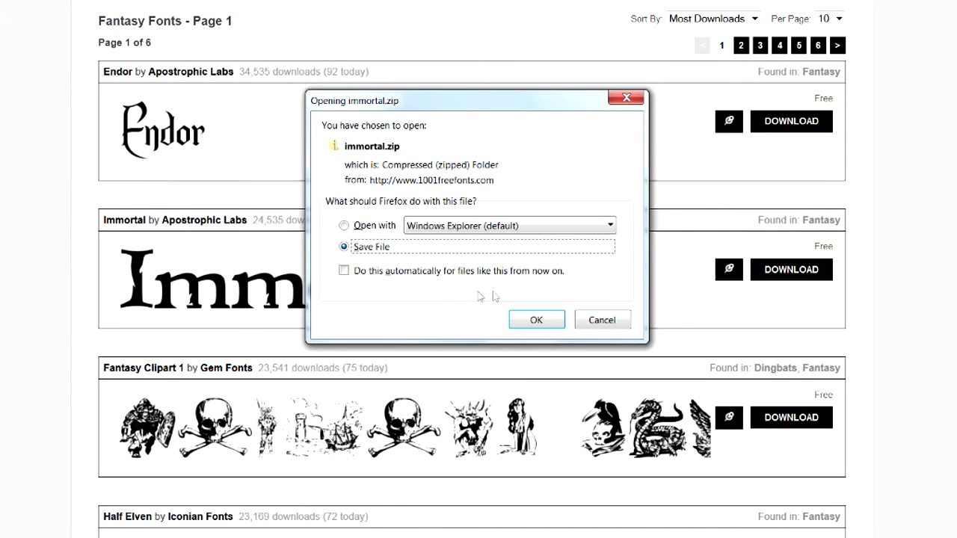
- Save immortal.zip to the Desktop and confirm in Downloads that it finished
left_click(536, 316)
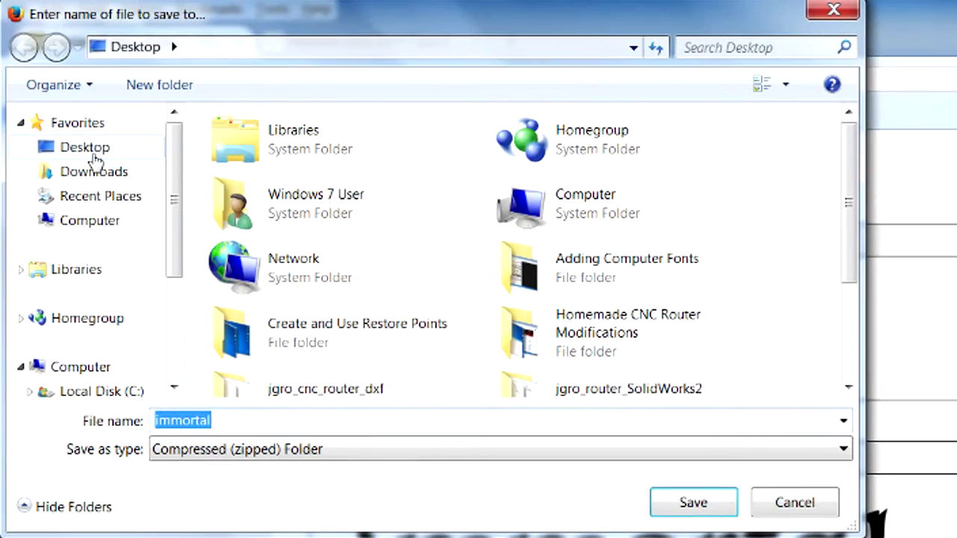
left_click(85, 147)
left_click(704, 503)
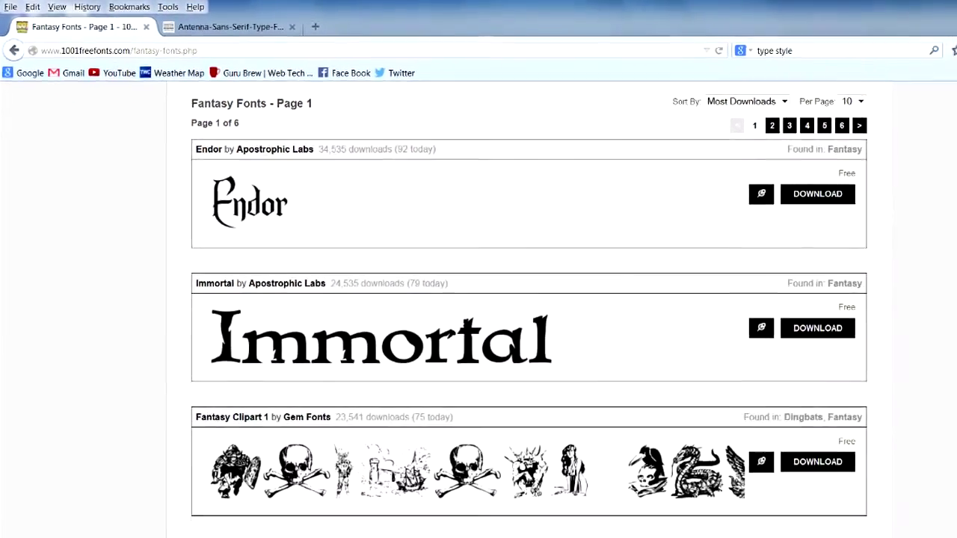
left_click(956, 49)
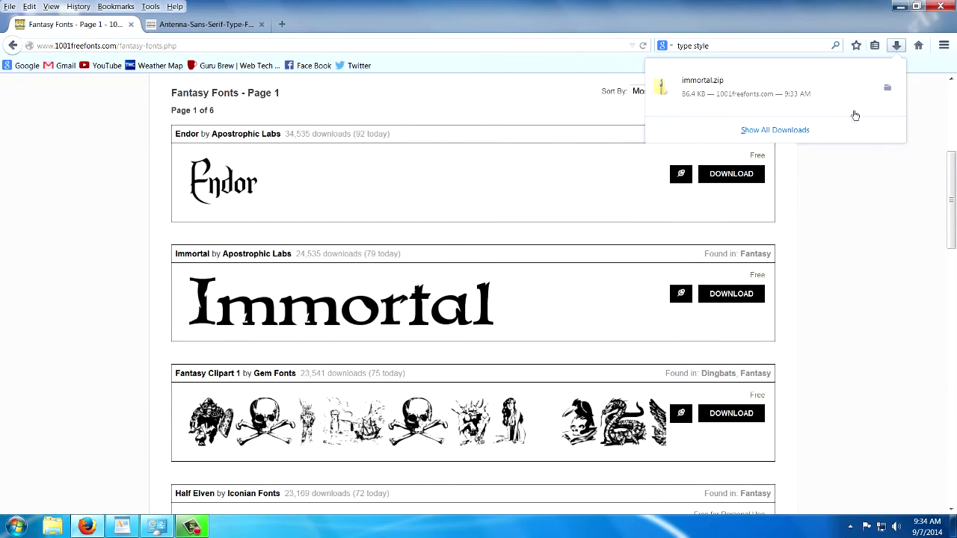
left_click(895, 7)
- Minimize Firefox, the Fonts folder and the Test Doc window to reveal the desktop
left_click(895, 8)
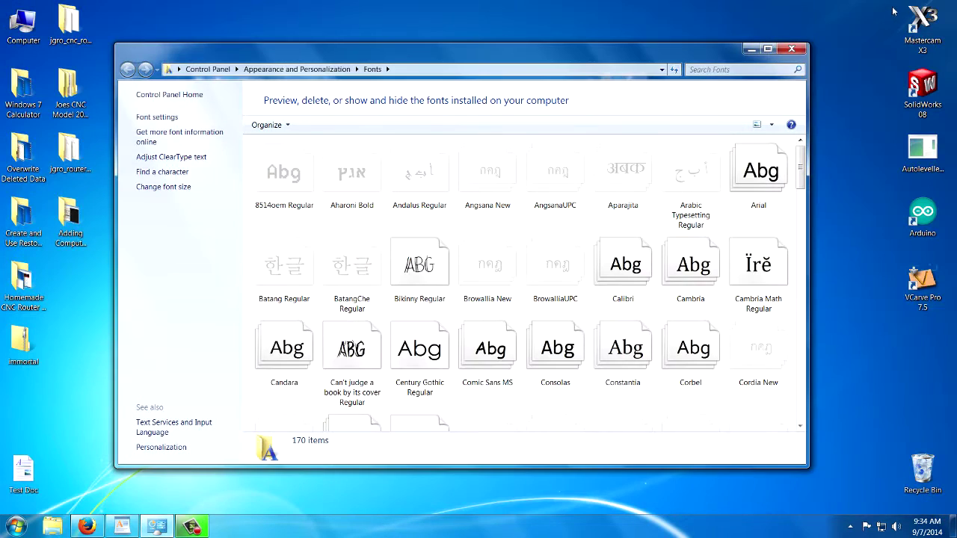
left_click(750, 50)
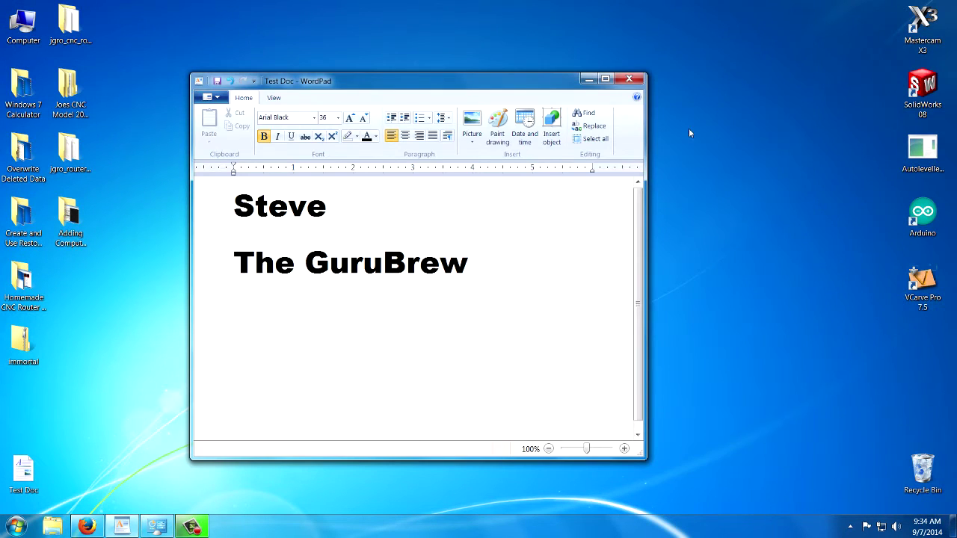
left_click(589, 78)
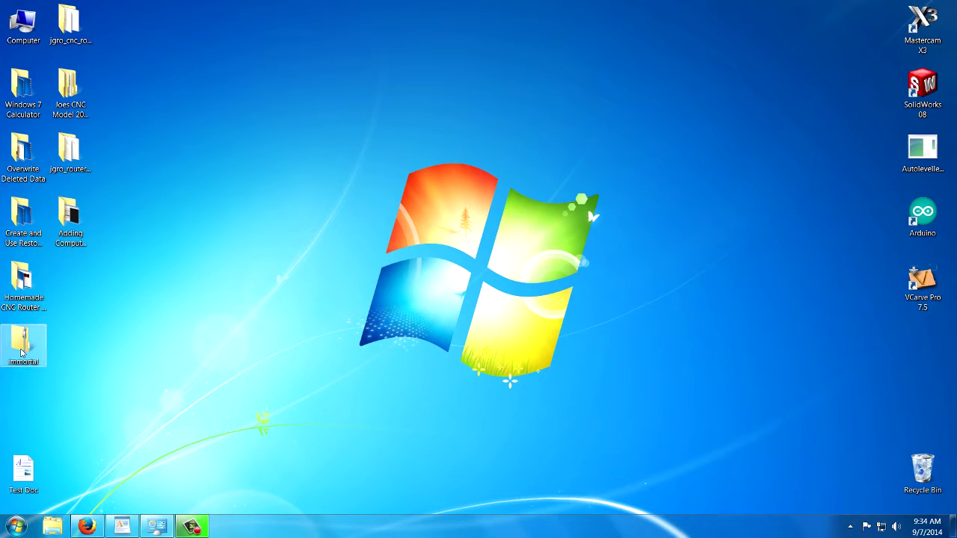
- Extract immortal.zip on the desktop into an immortal folder
left_click_drag(21, 352, 26, 363)
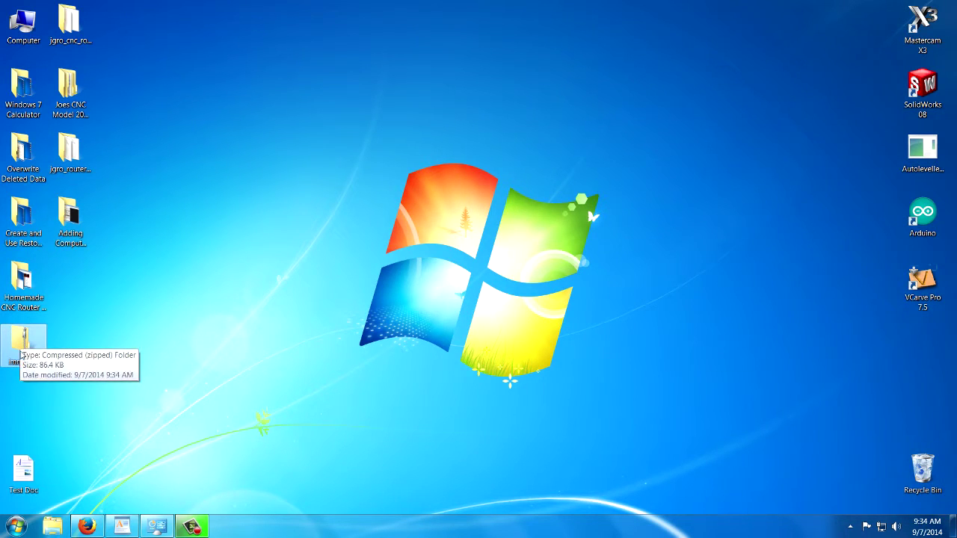
right_click(17, 343)
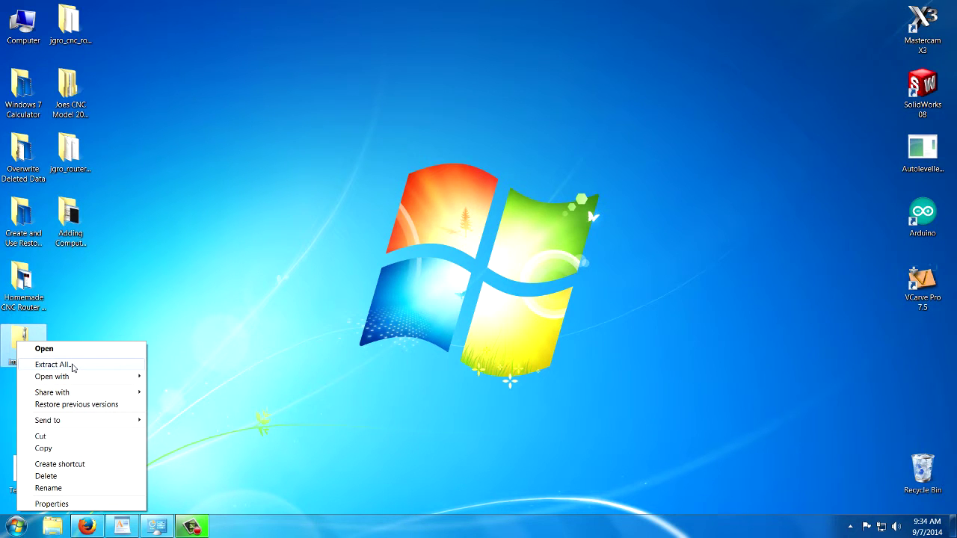
left_click(73, 365)
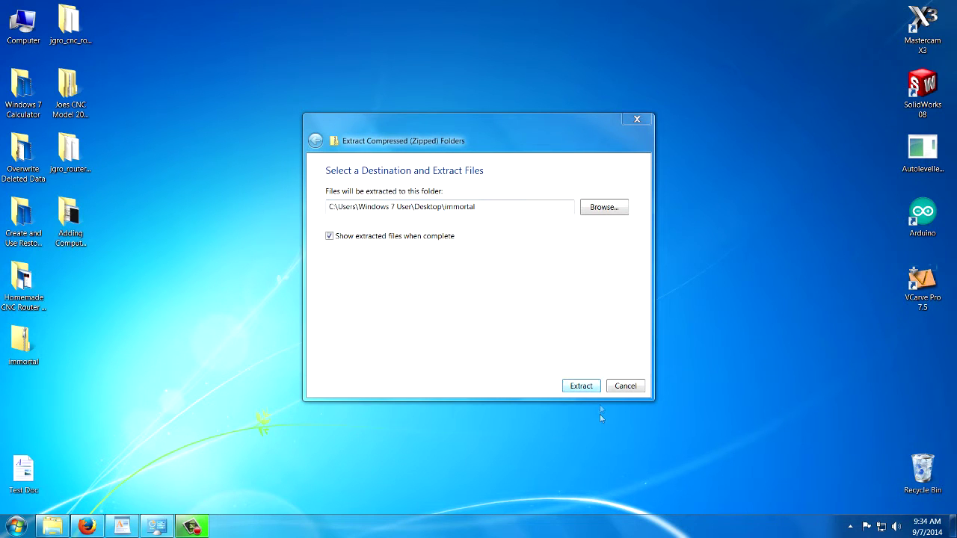
left_click(581, 386)
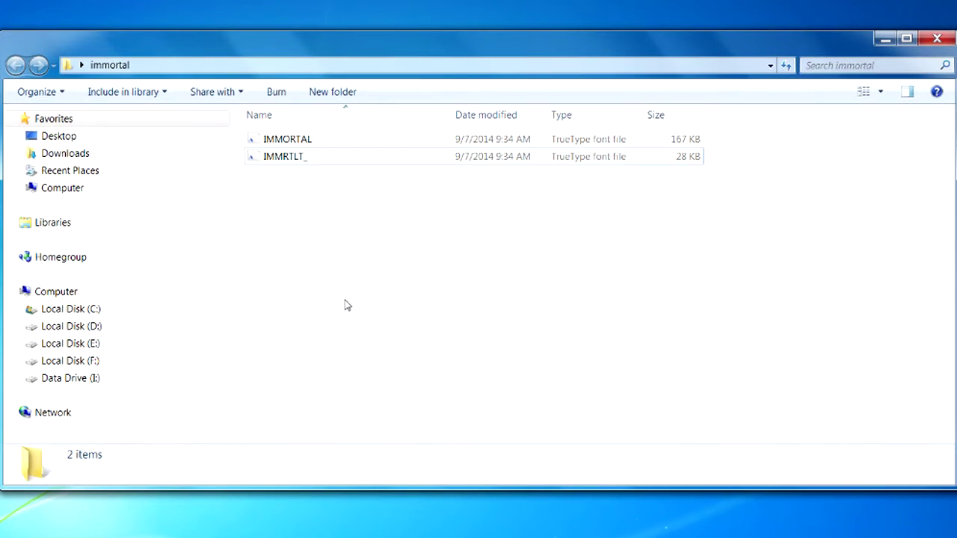
- Install the IMMORTAL font file in Windows, then close the immortal folder window
left_click(303, 145)
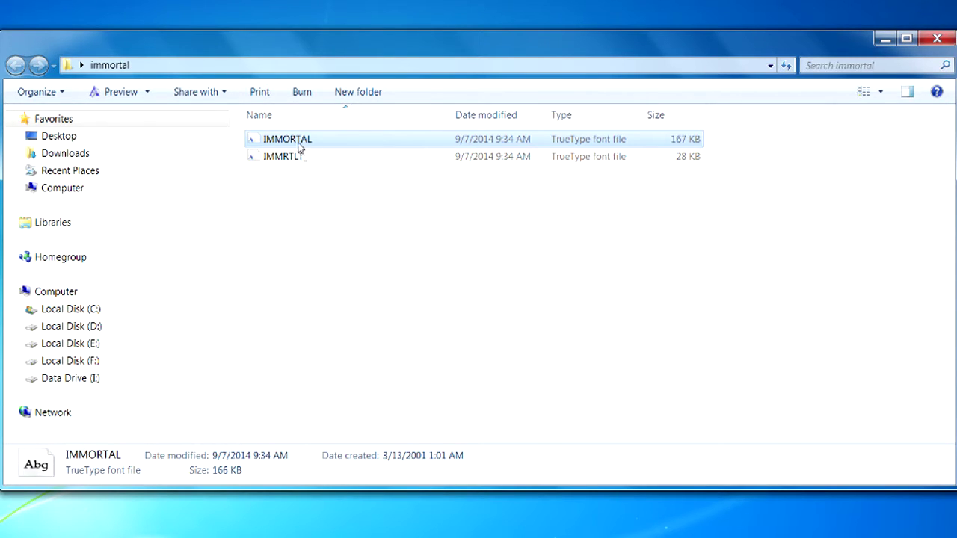
right_click(303, 145)
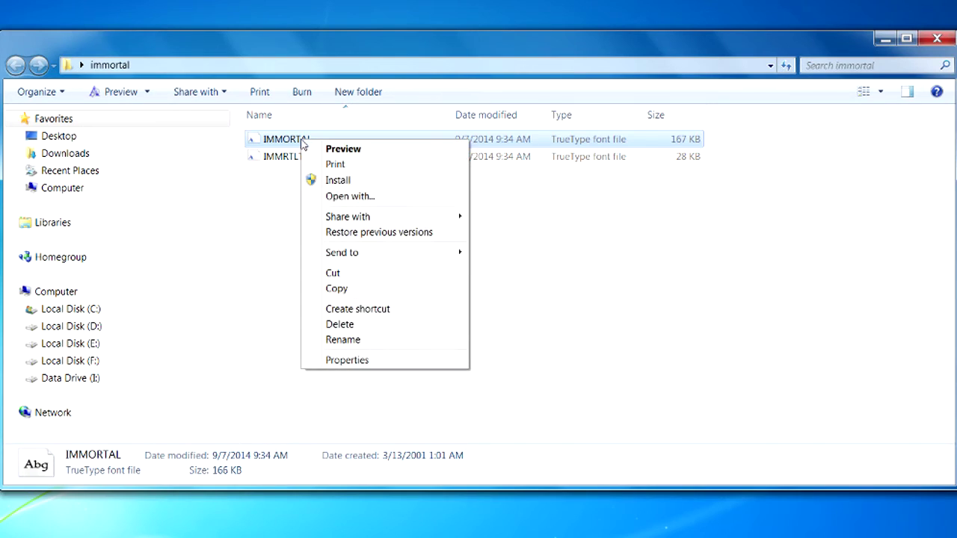
left_click(338, 183)
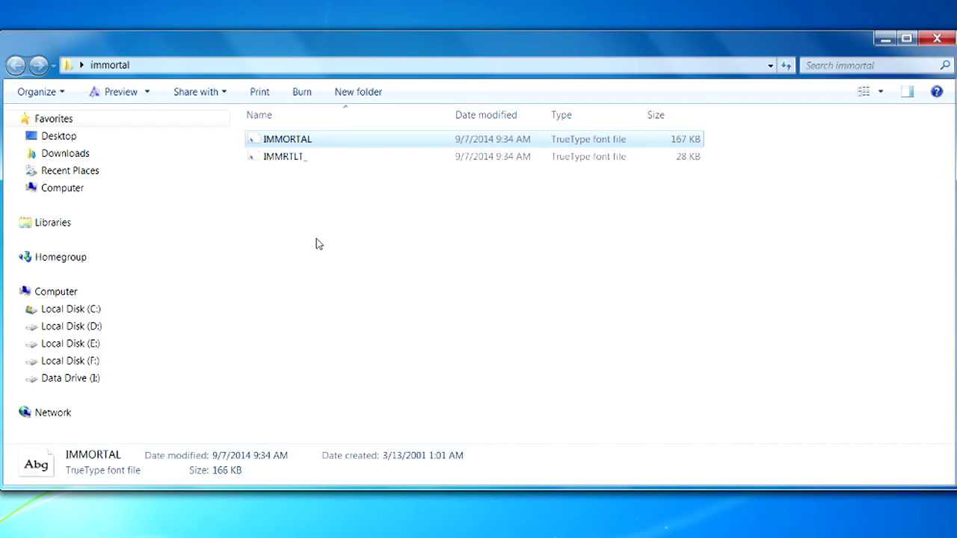
left_click(936, 41)
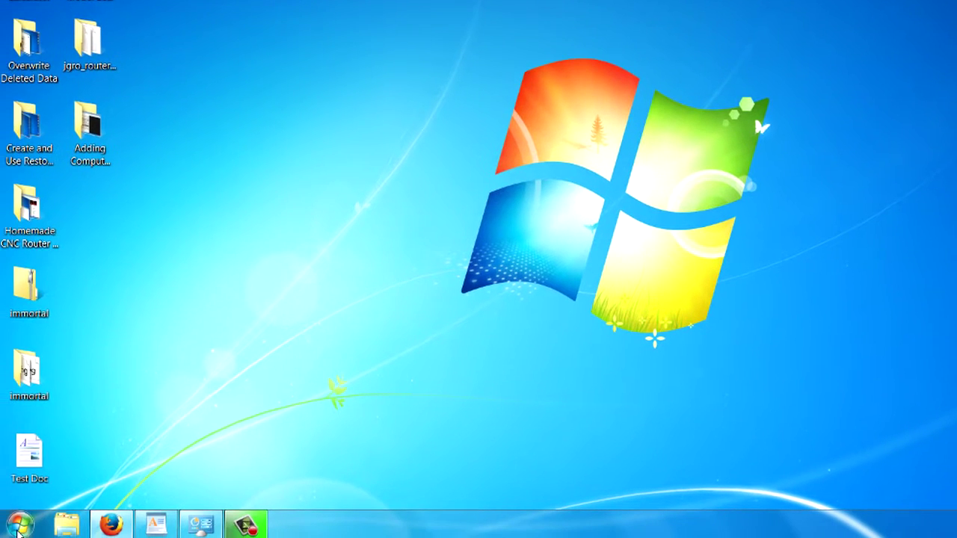
- Open the Fonts control panel by searching 'fonts' from the Start menu
left_click(18, 528)
left_click(52, 488)
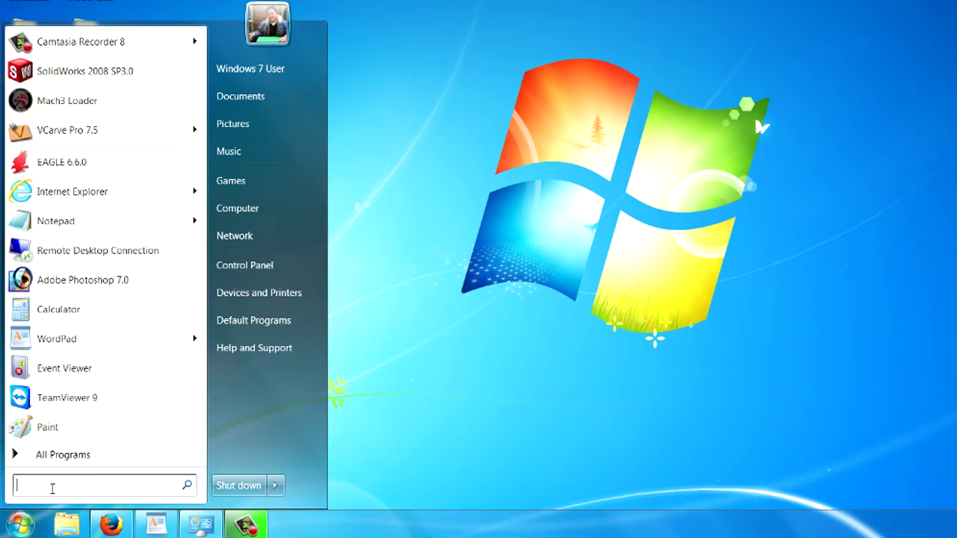
type("fonts")
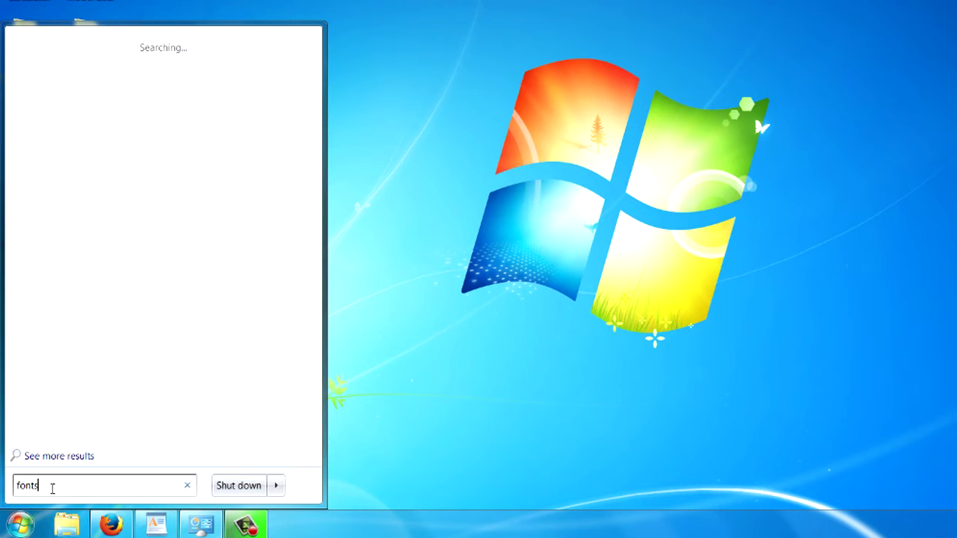
key("Return")
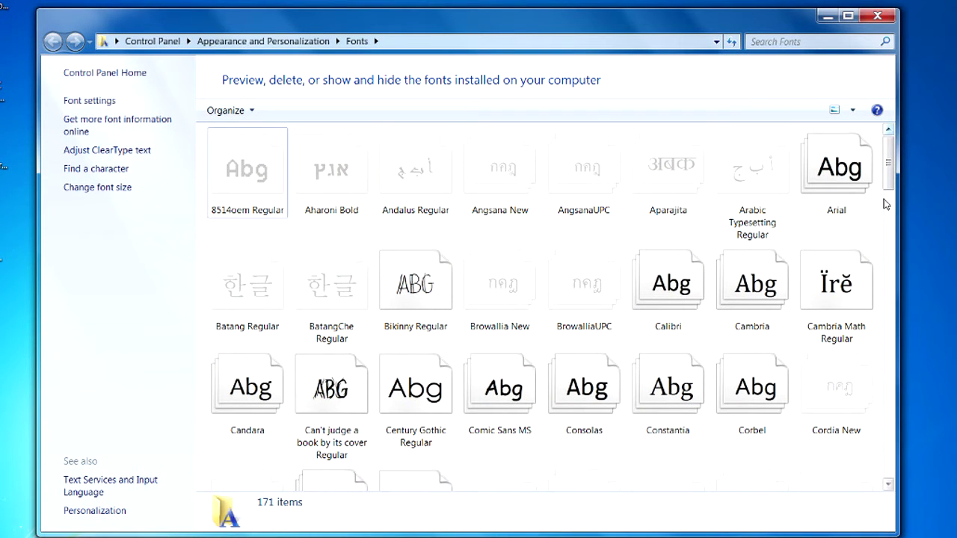
- Find and select Immortal Regular in the Fonts list to confirm it is installed
left_click_drag(894, 184, 913, 132)
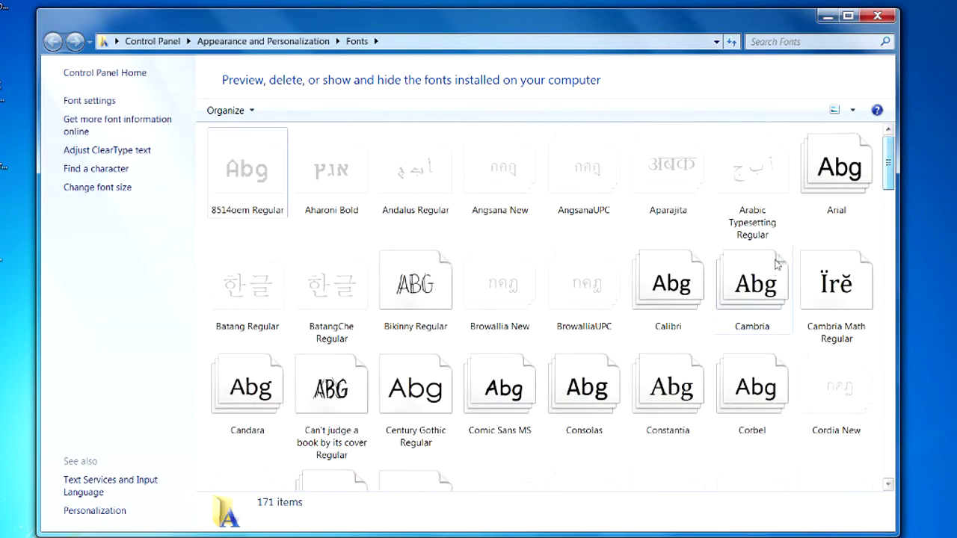
scroll(766, 276, "down", 10)
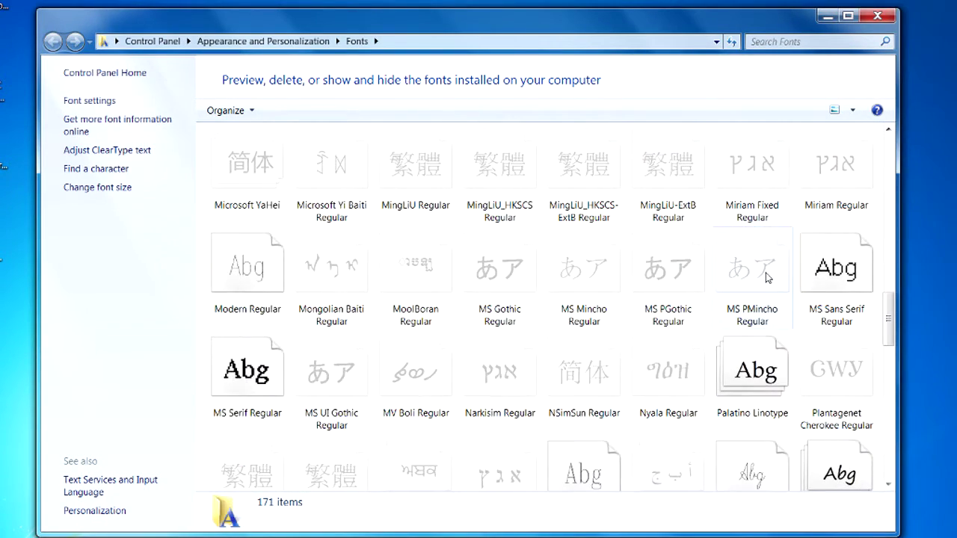
scroll(766, 276, "down", 5)
scroll(763, 279, "down", 5)
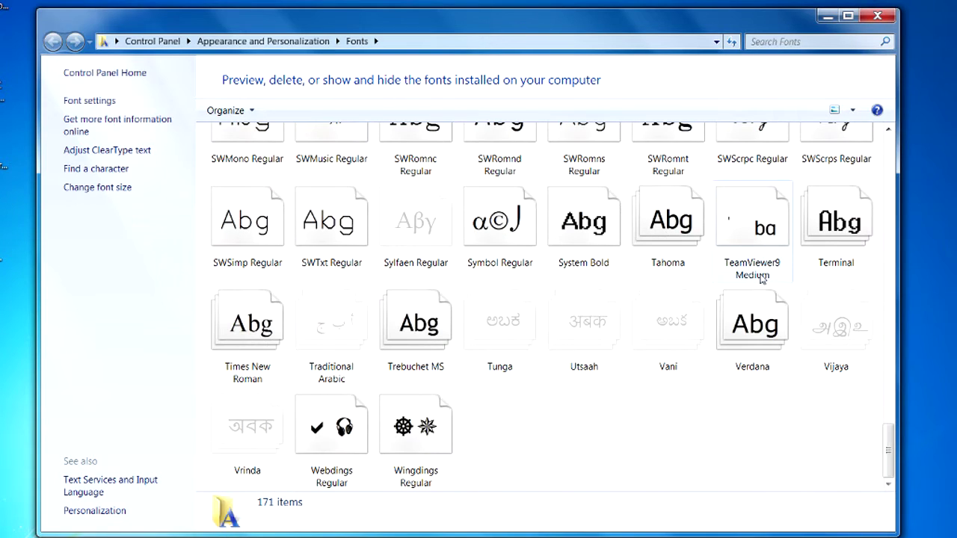
scroll(733, 316, "up", 8)
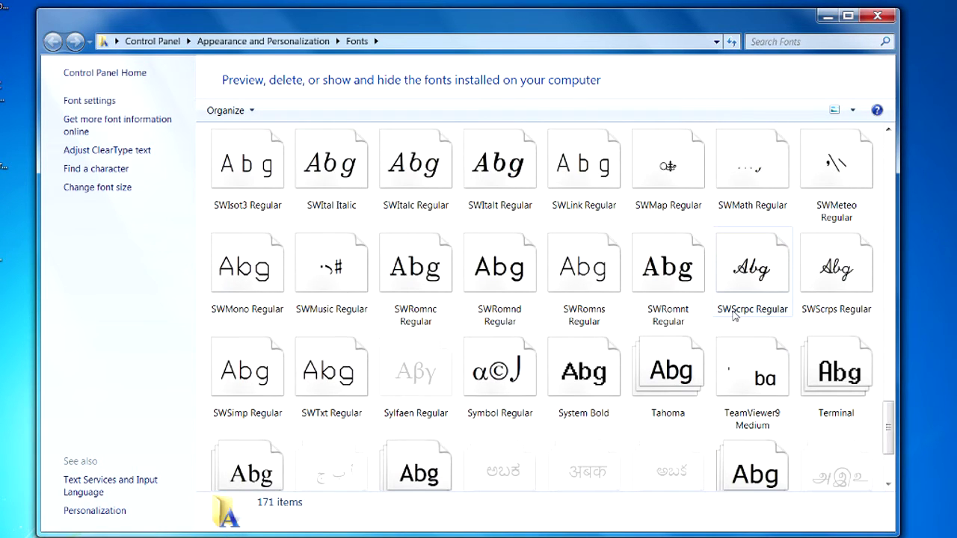
scroll(733, 316, "up", 6)
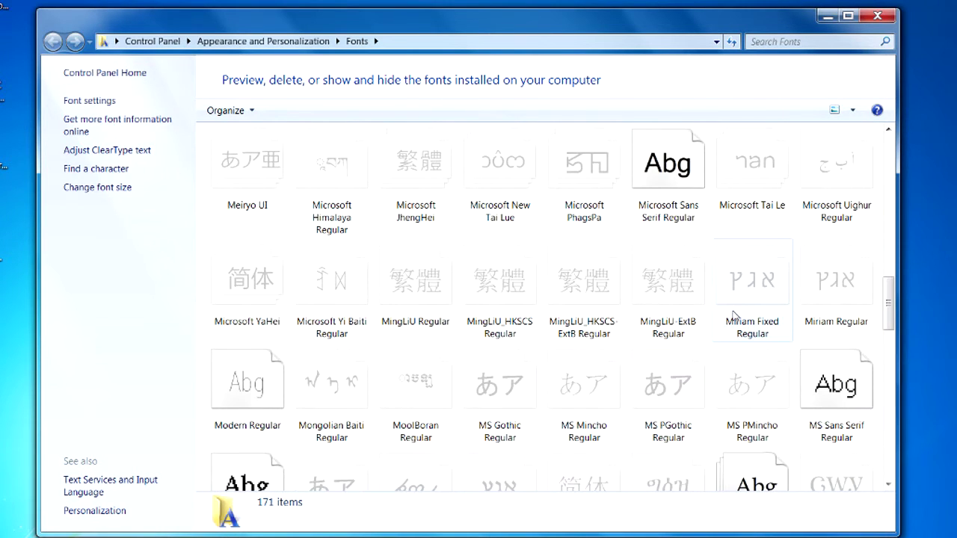
scroll(733, 316, "up", 6)
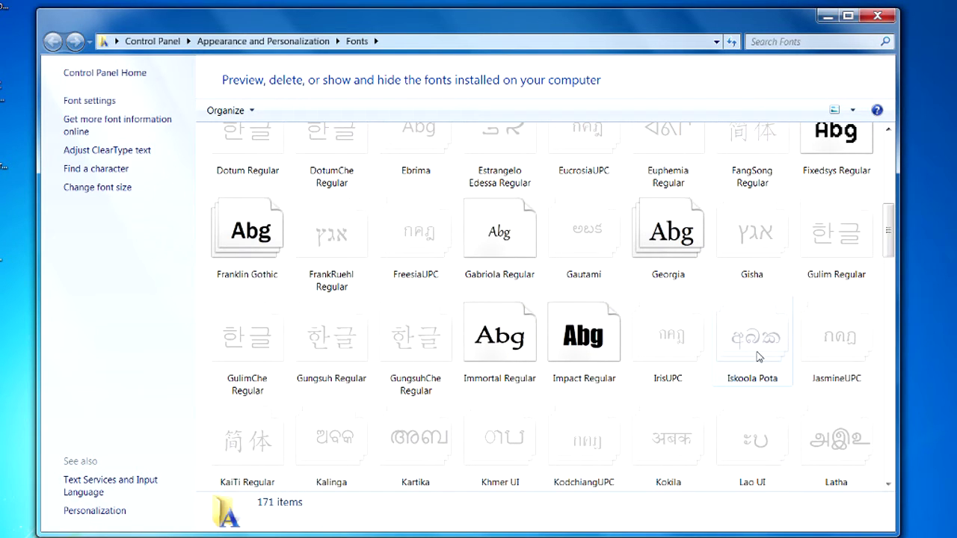
left_click(503, 341)
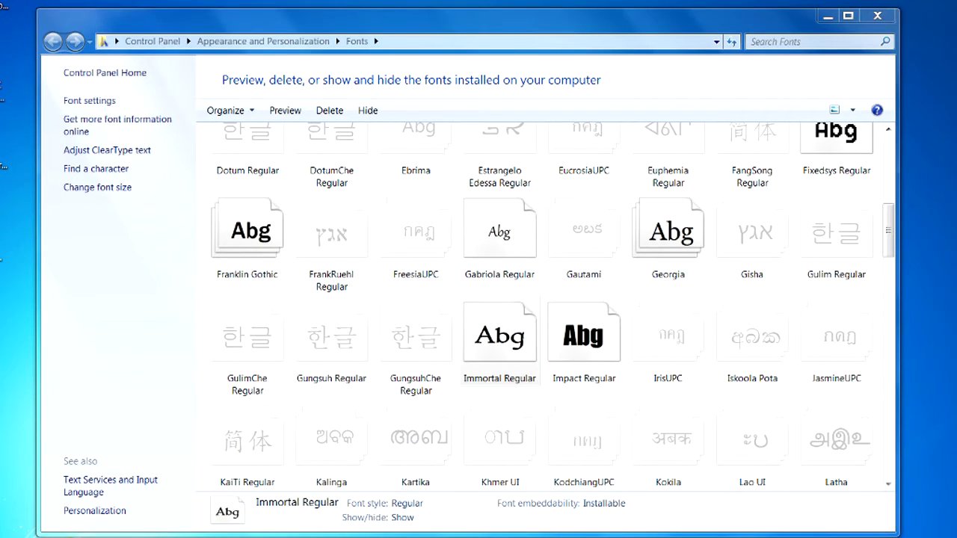
- Format 'The GuruBrew' in Test Doc with the Immortal font at size 72
key("alt+Tab")
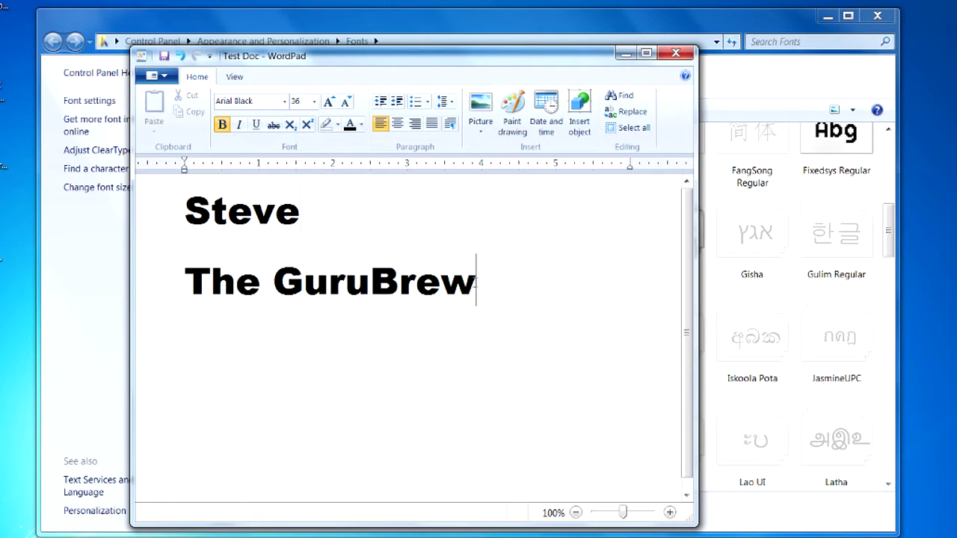
left_click_drag(476, 282, 160, 281)
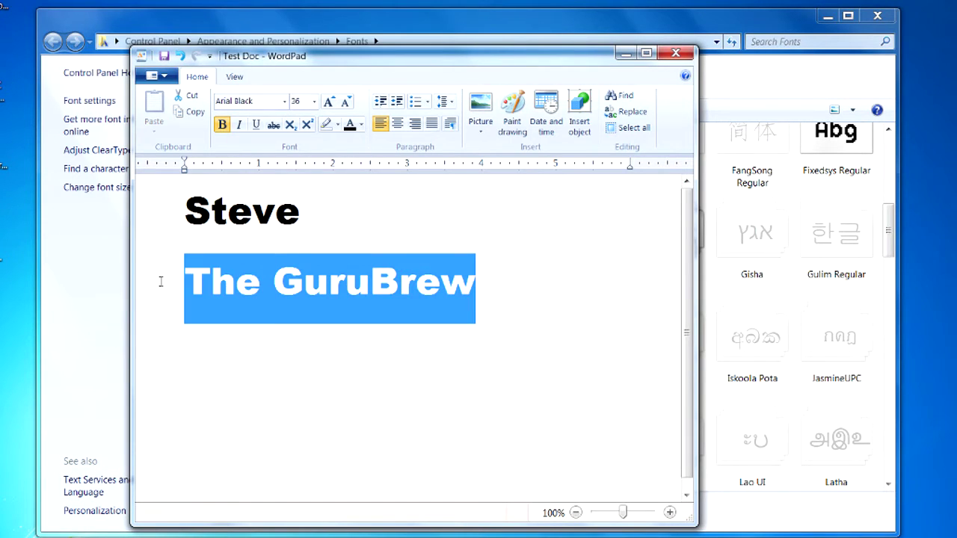
left_click(285, 105)
left_click_drag(353, 211, 356, 280)
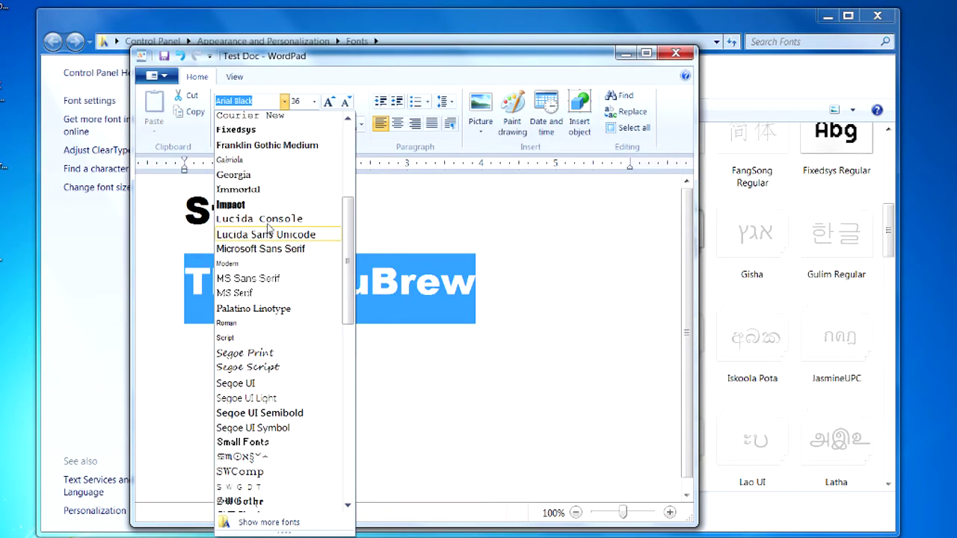
left_click(237, 189)
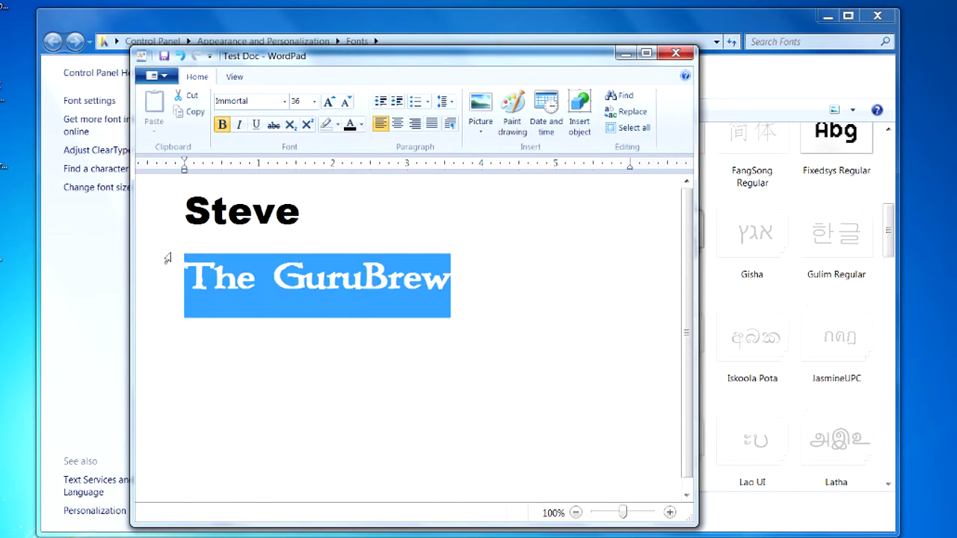
left_click(314, 101)
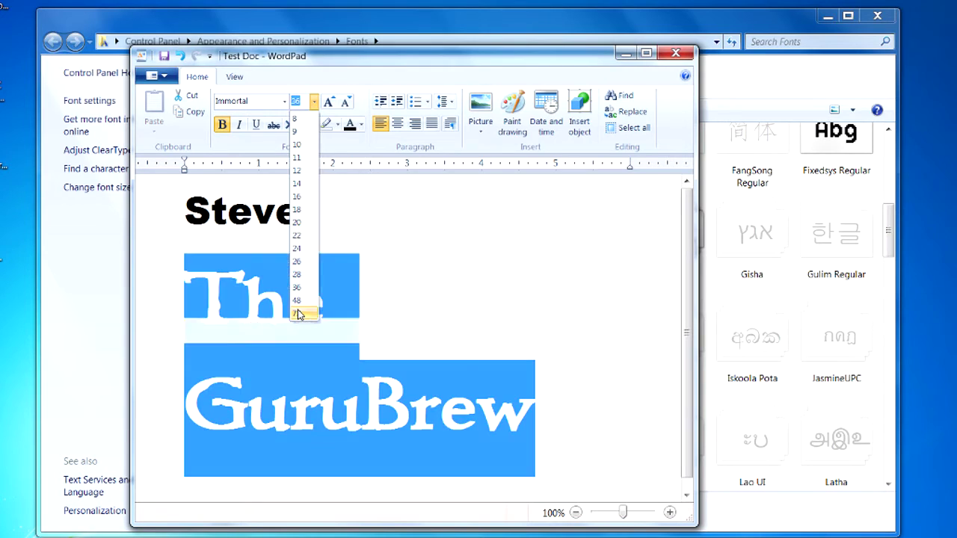
left_click(297, 314)
left_click(568, 299)
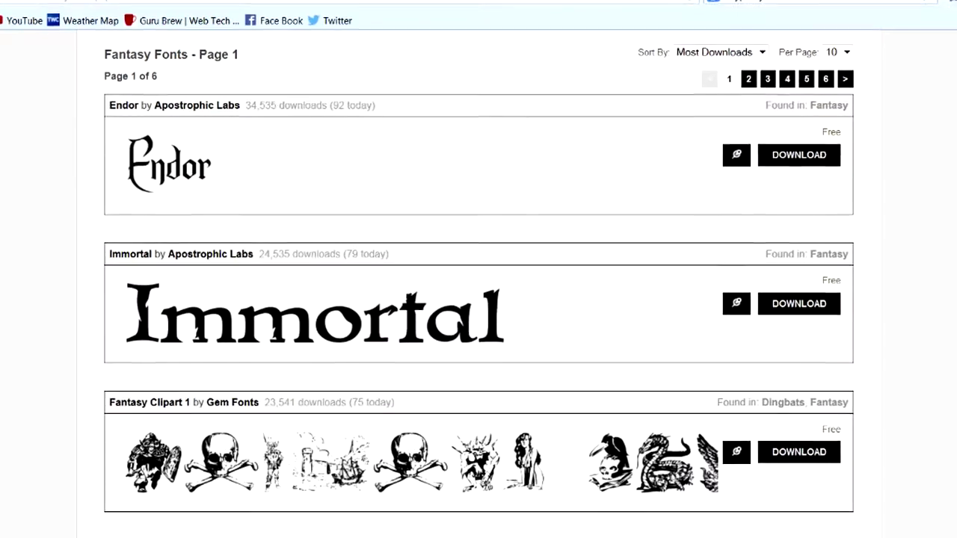
- Download waltograph_disney.zip from the Disney fonts page and save it to the Desktop
scroll(4, 391, "down", 10)
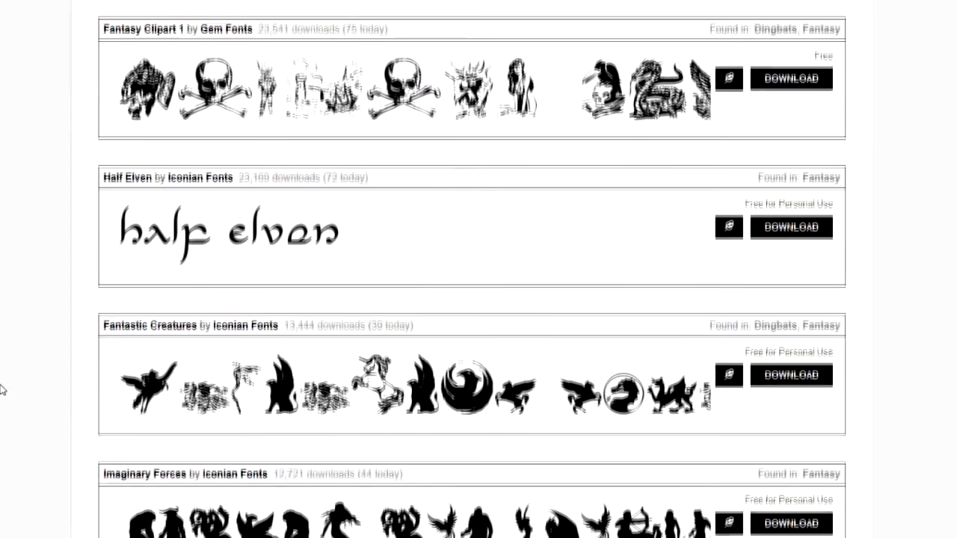
scroll(3, 391, "up", 15)
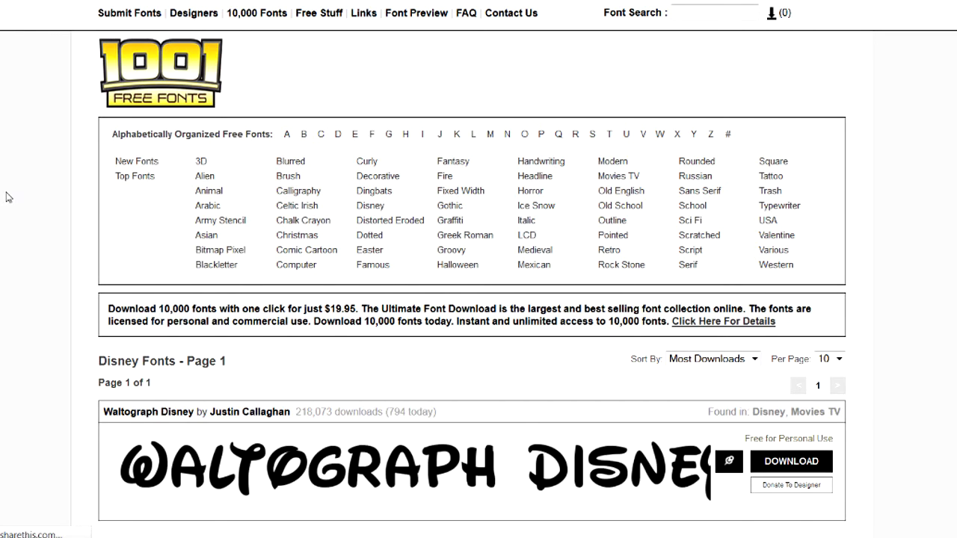
scroll(6, 197, "down", 5)
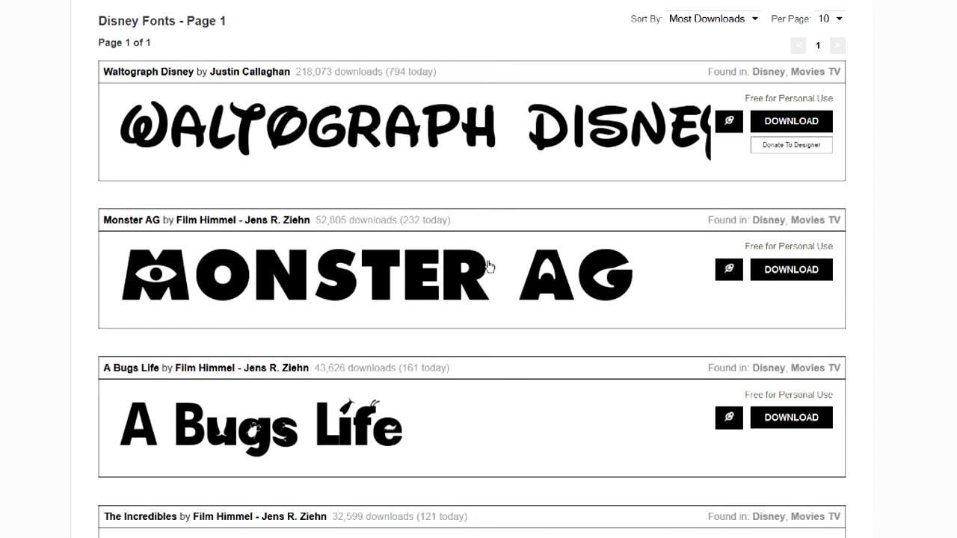
scroll(488, 266, "down", 5)
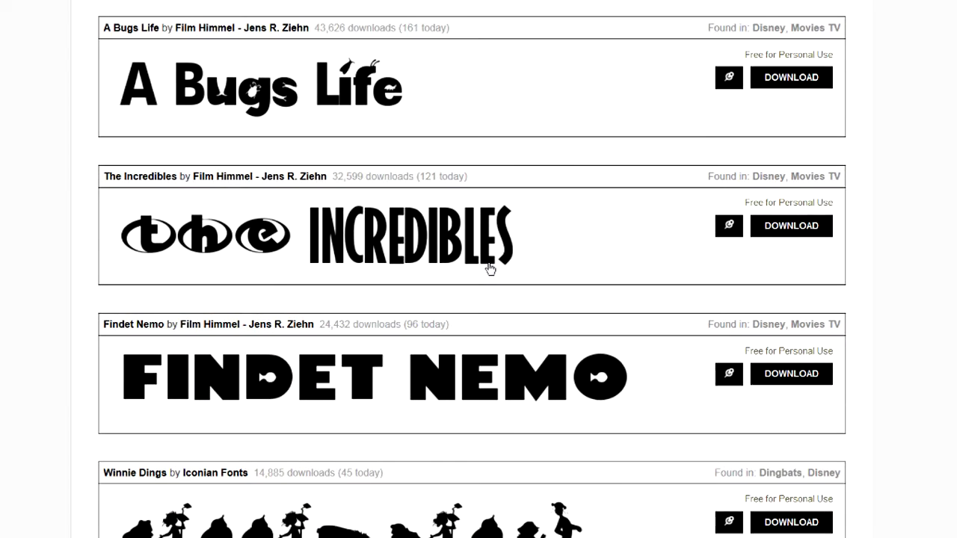
scroll(488, 267, "up", 5)
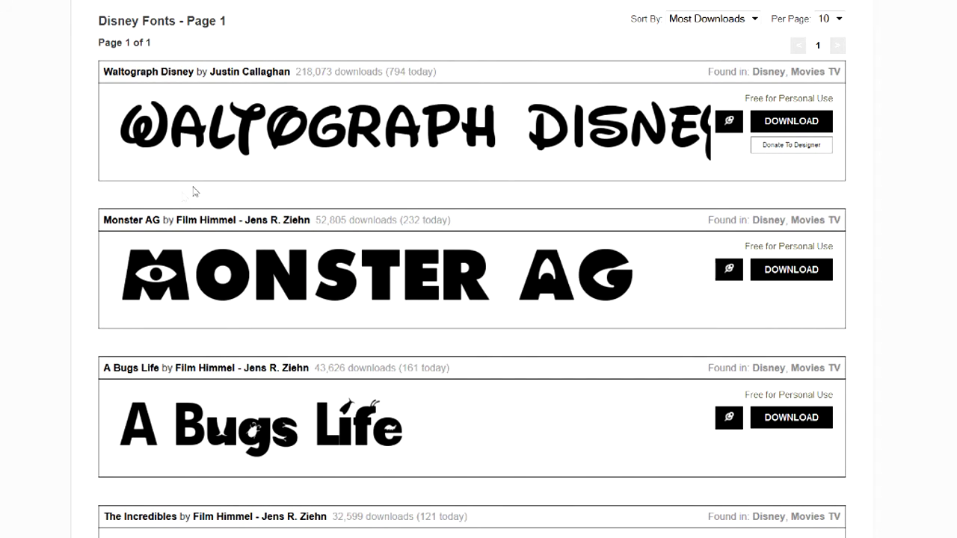
left_click(799, 122)
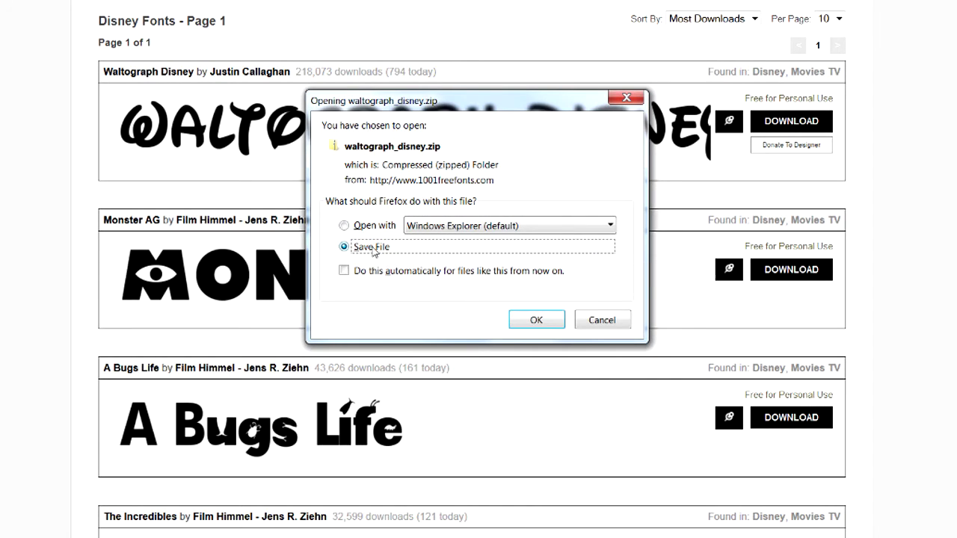
left_click(539, 319)
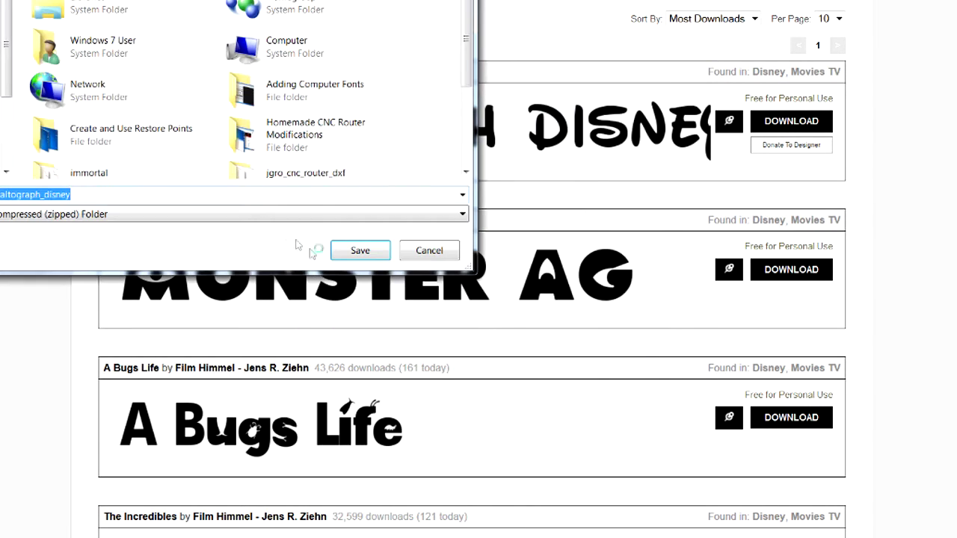
left_click(364, 254)
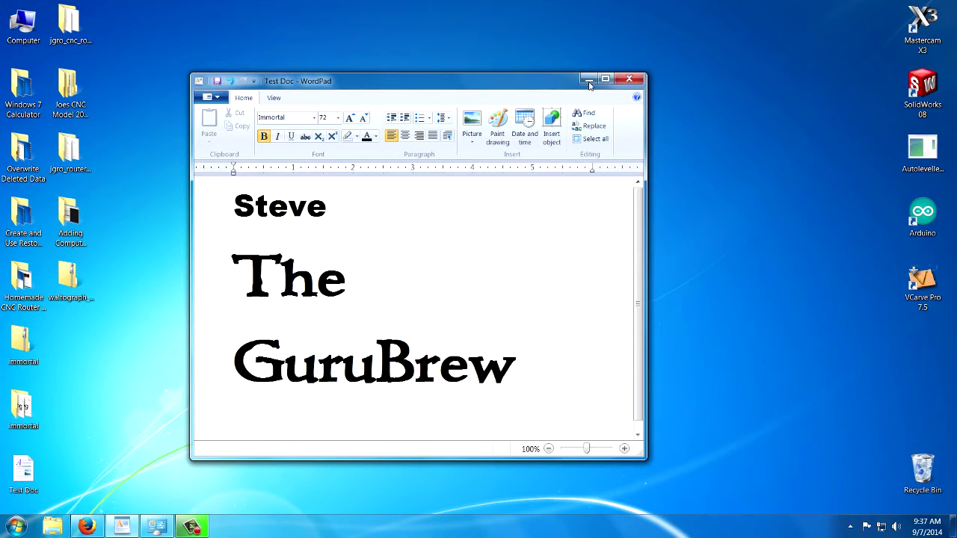
- Minimize WordPad and extract the waltograph zip into a waltograph_disney folder on the desktop
left_click(588, 80)
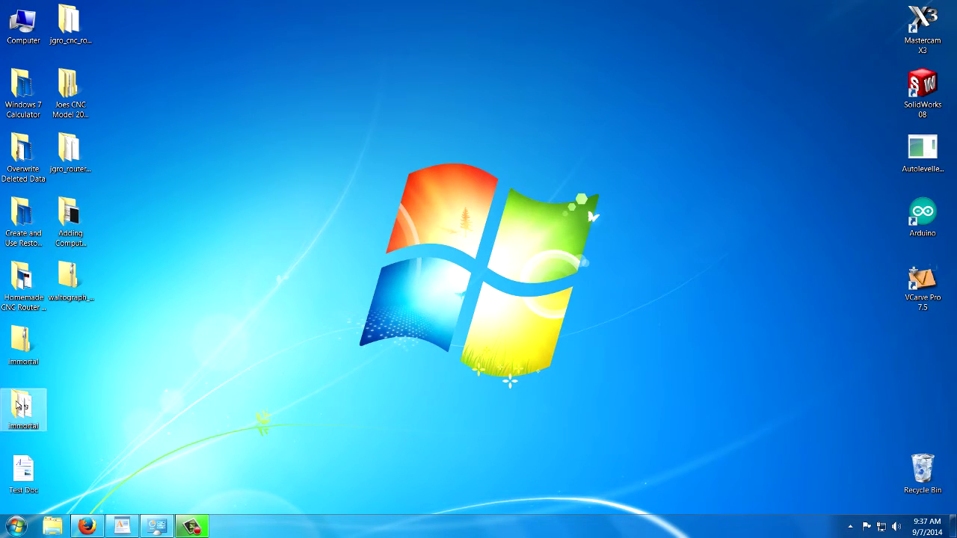
left_click_drag(73, 284, 399, 95)
right_click(399, 100)
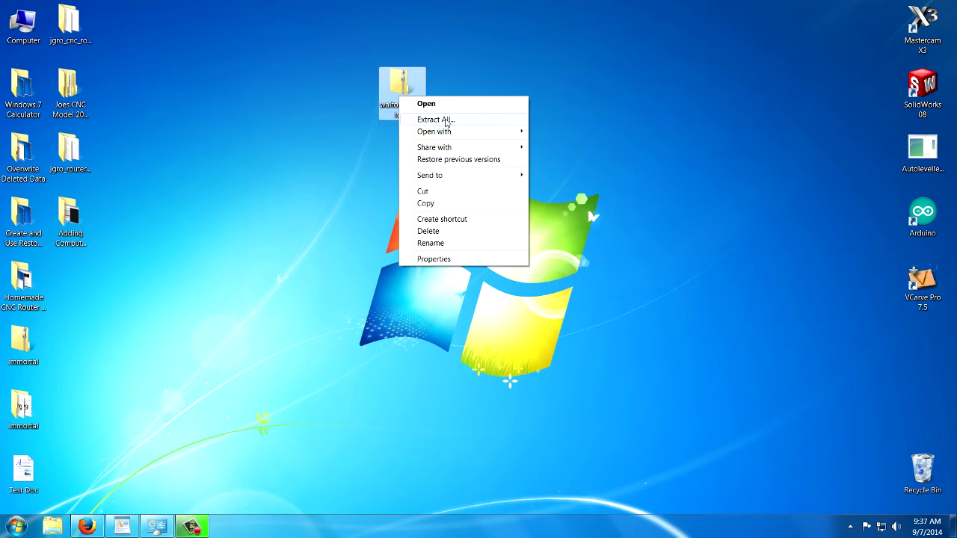
left_click(446, 120)
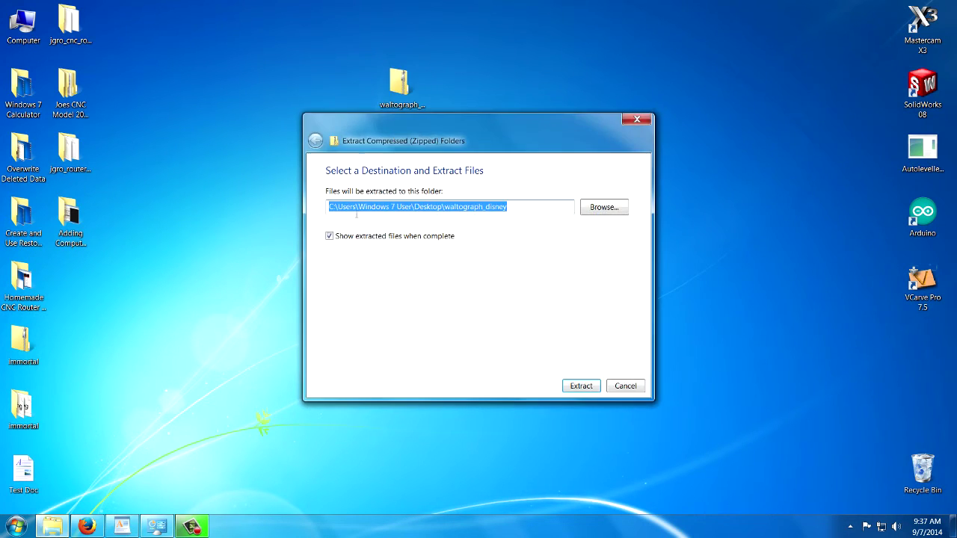
left_click(579, 387)
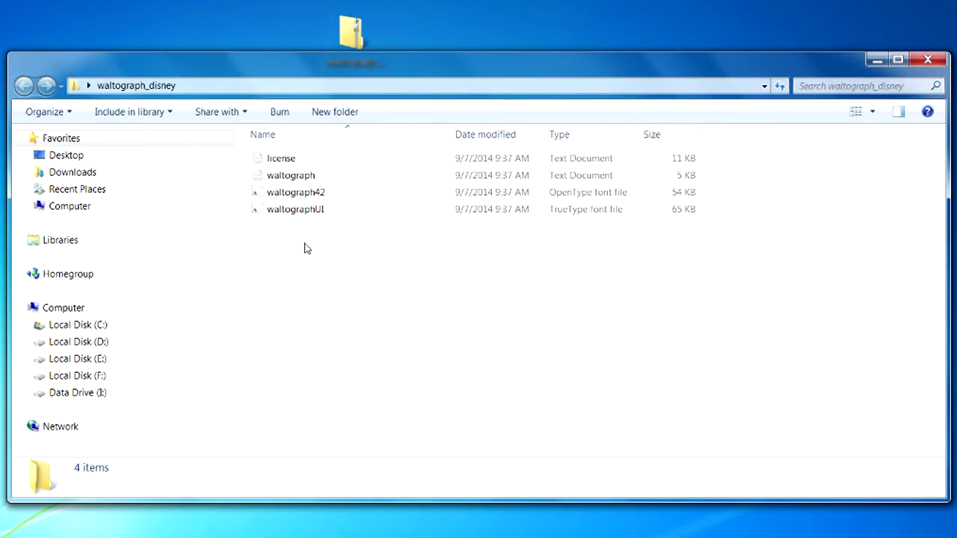
right_click(298, 165)
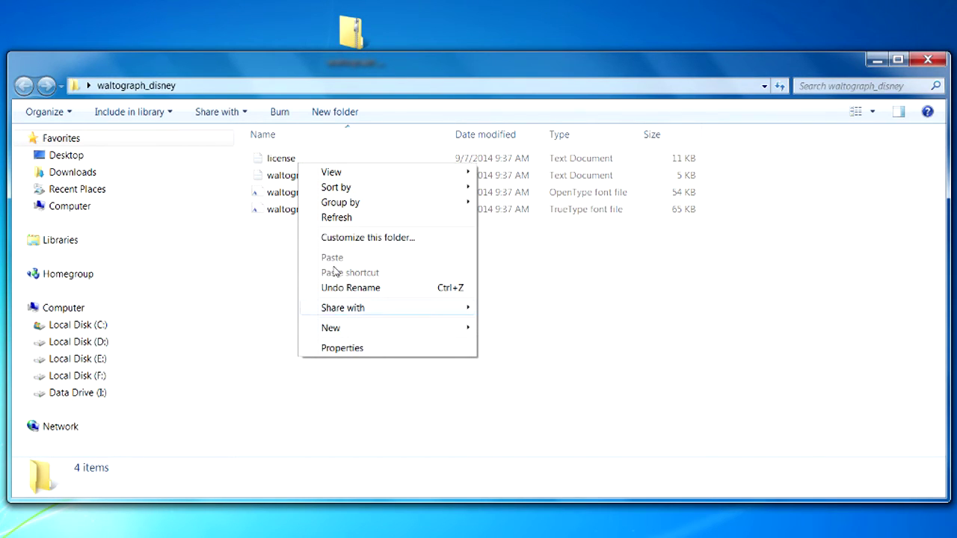
left_click(224, 314)
double_click(290, 159)
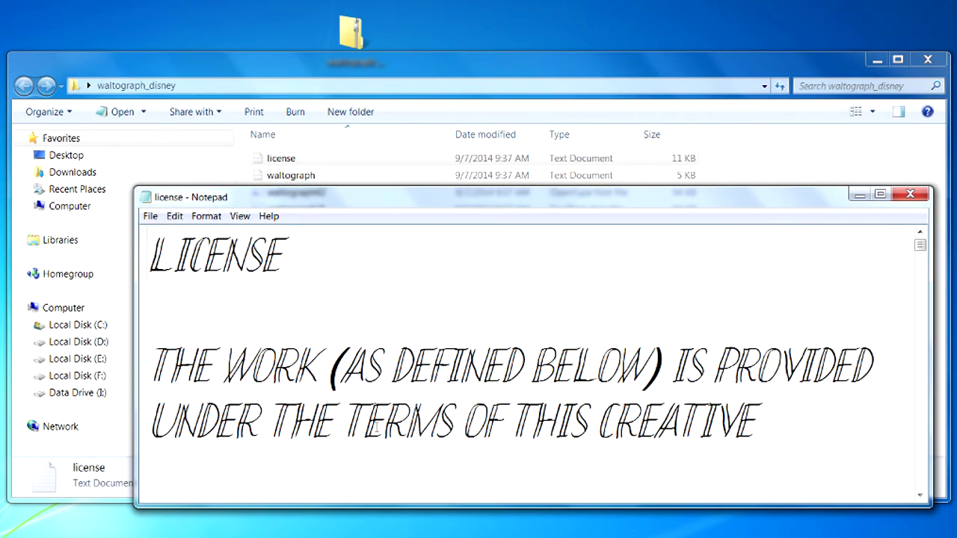
scroll(374, 428, "down", 2)
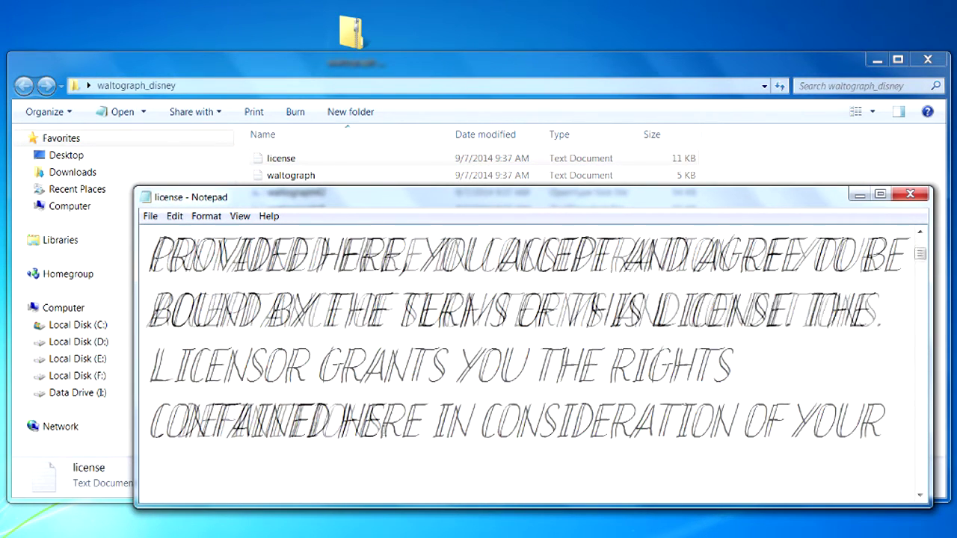
scroll(385, 427, "down", 5)
left_click(910, 194)
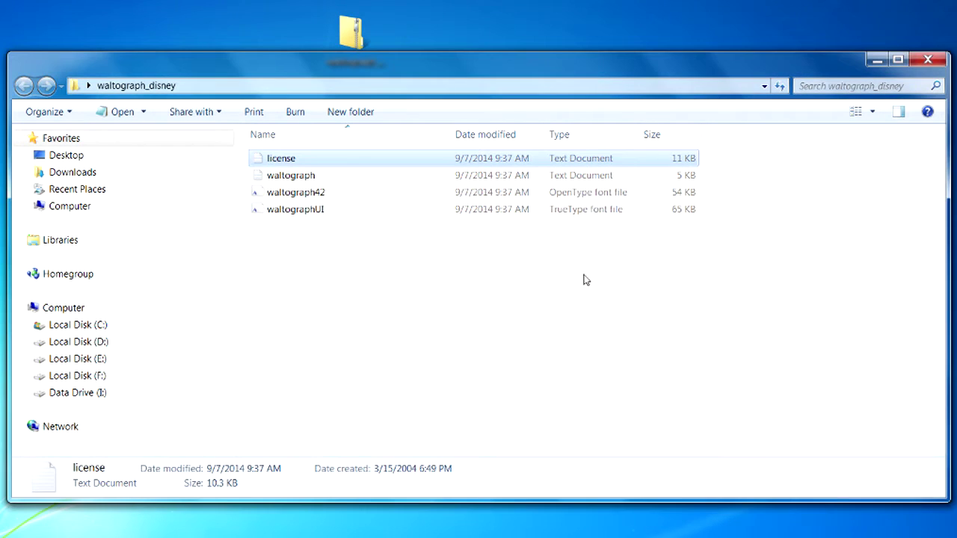
left_click(493, 348)
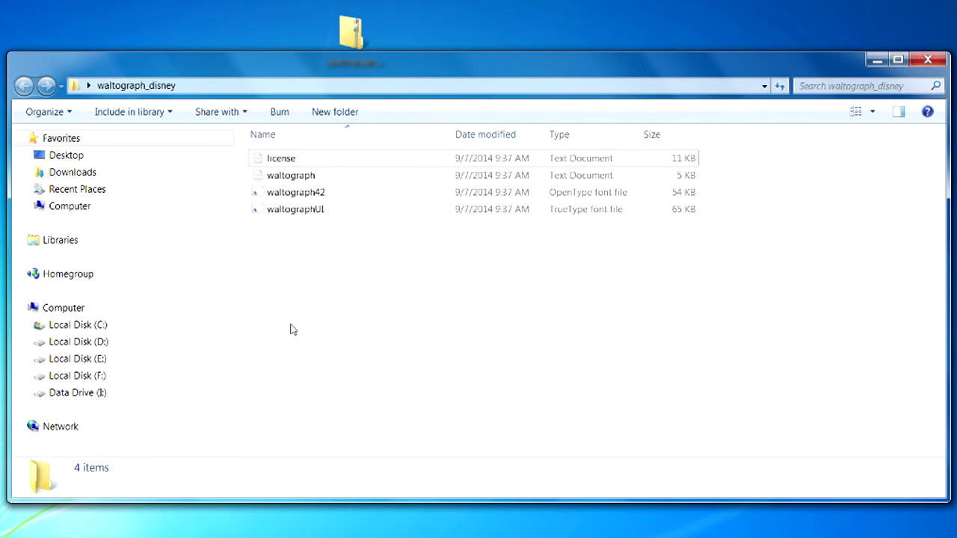
key("Home")
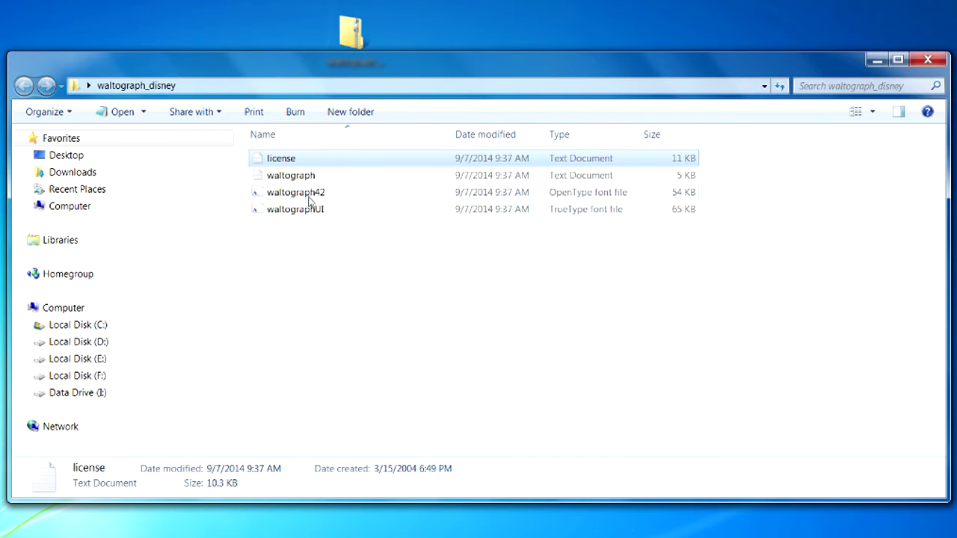
- Install the waltograph42 and waltographUI Bold font files, then close the waltograph_disney folder
right_click(304, 198)
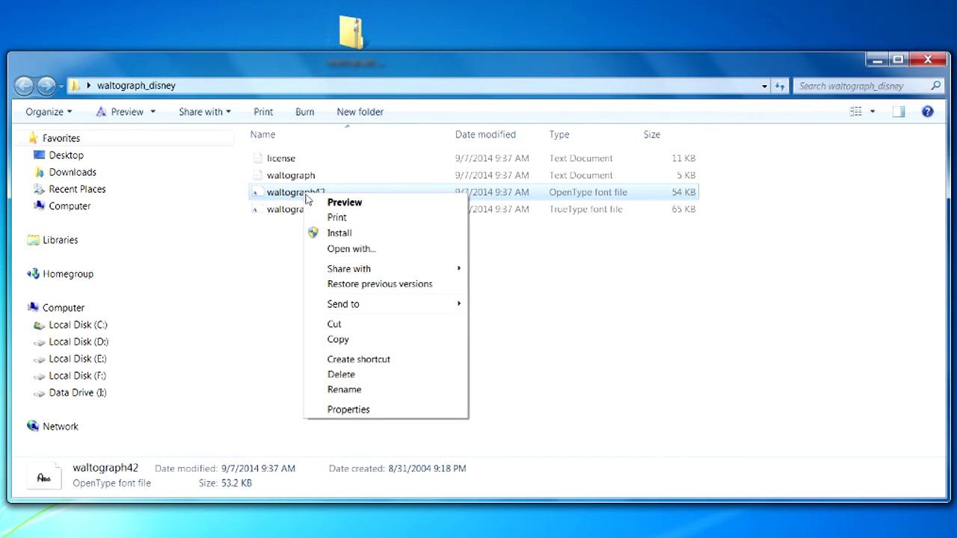
left_click(348, 238)
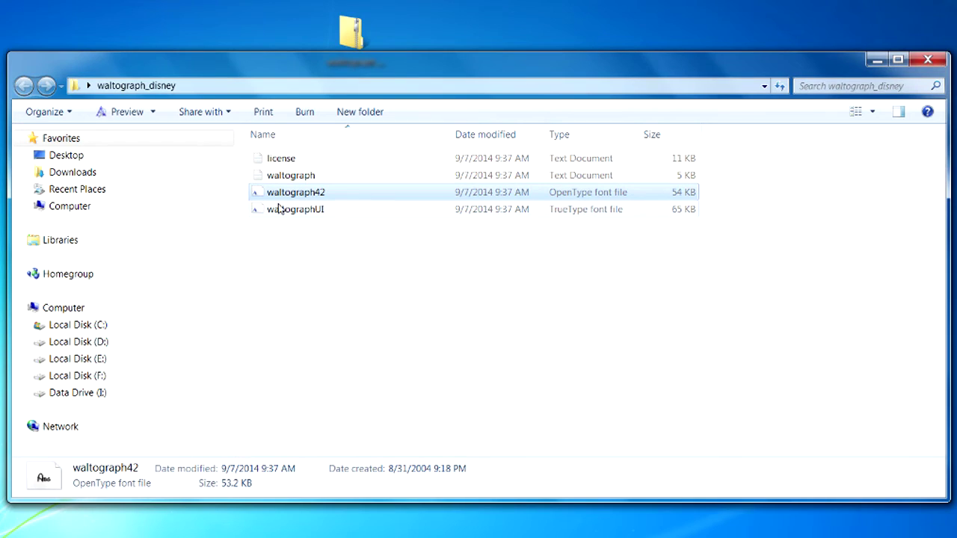
right_click(299, 216)
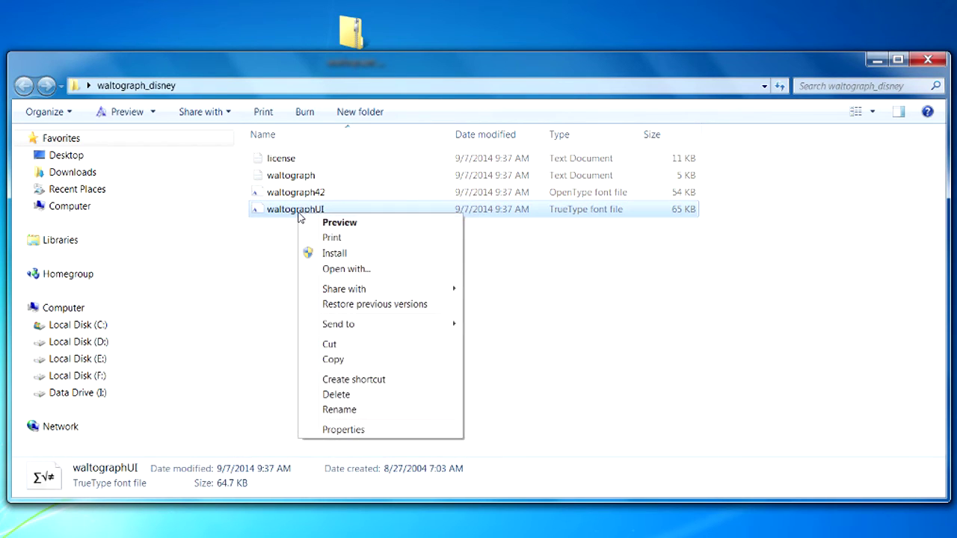
left_click(358, 255)
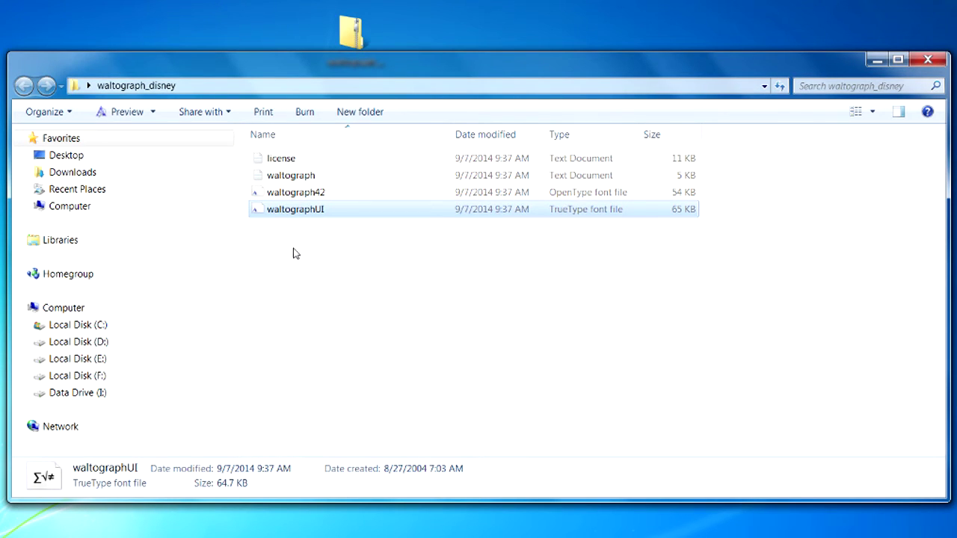
left_click(927, 59)
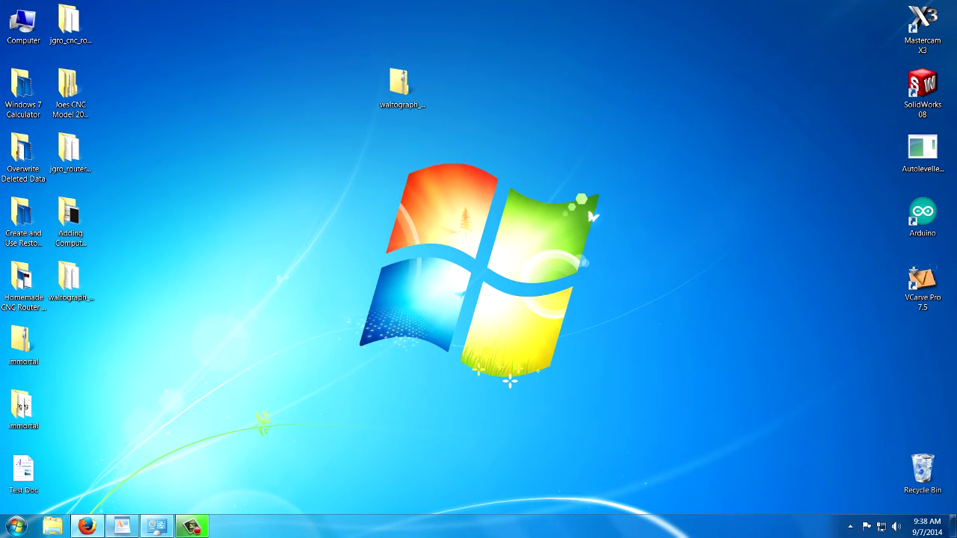
- Search the Start menu for 'fon' to open the Control Panel Fonts folder
left_click(17, 527)
left_click(47, 495)
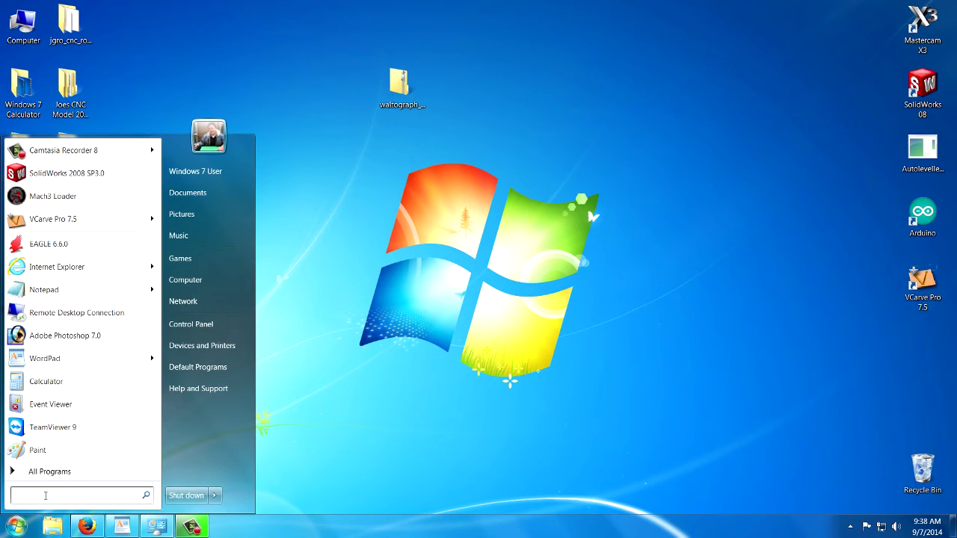
type("font")
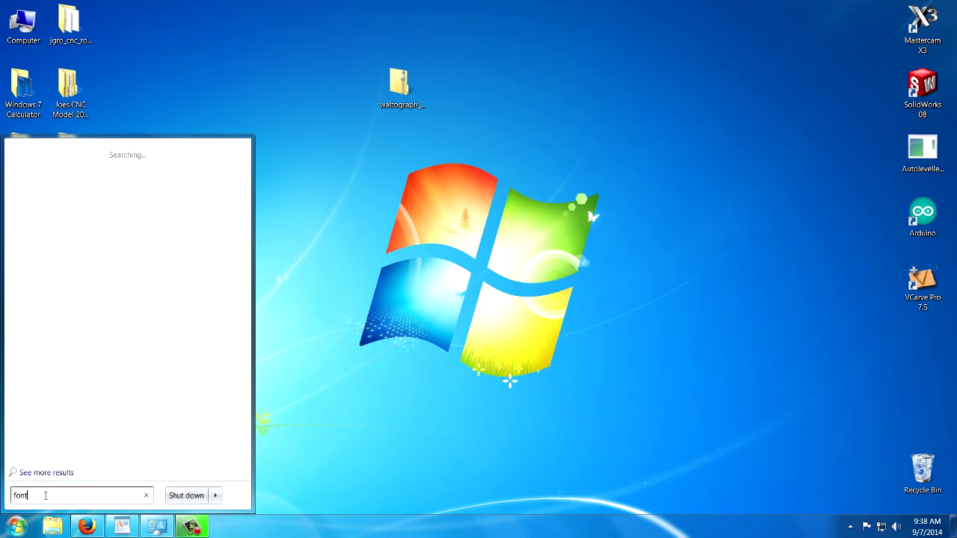
key("Return")
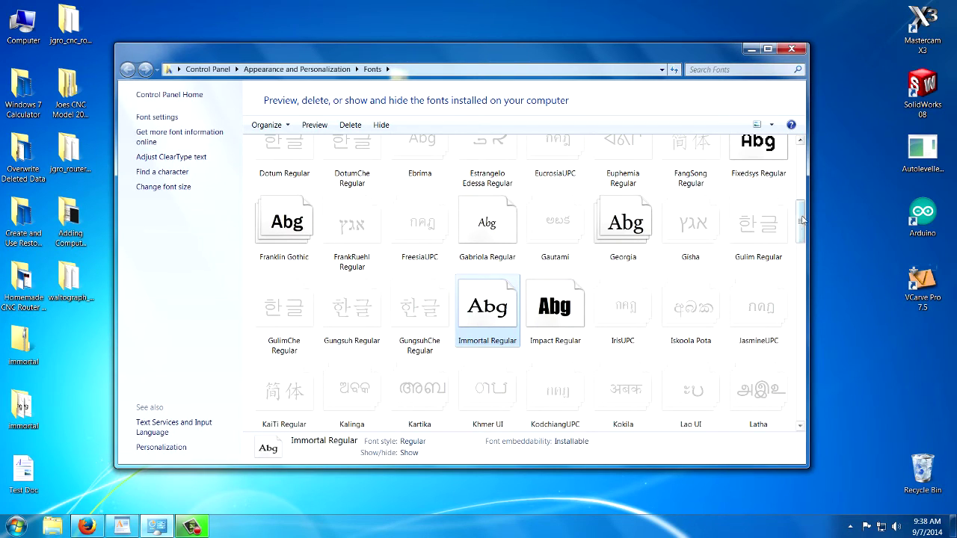
- Scroll the font list and select Waltograph Medium to confirm it is installed
left_click_drag(801, 220, 810, 371)
scroll(523, 314, "down", 5)
left_click(351, 385)
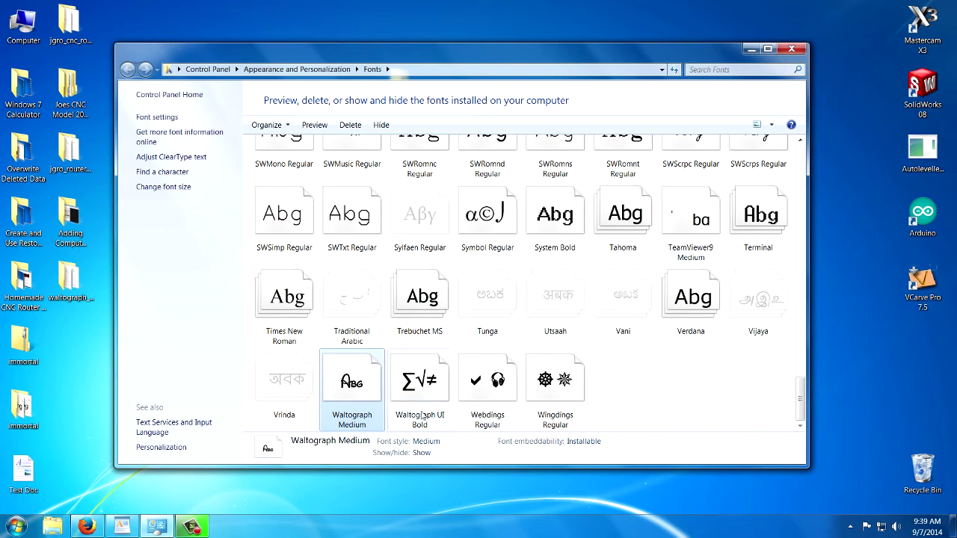
- Apply the Waltograph font to the name on Test Doc's first line
left_click(119, 526)
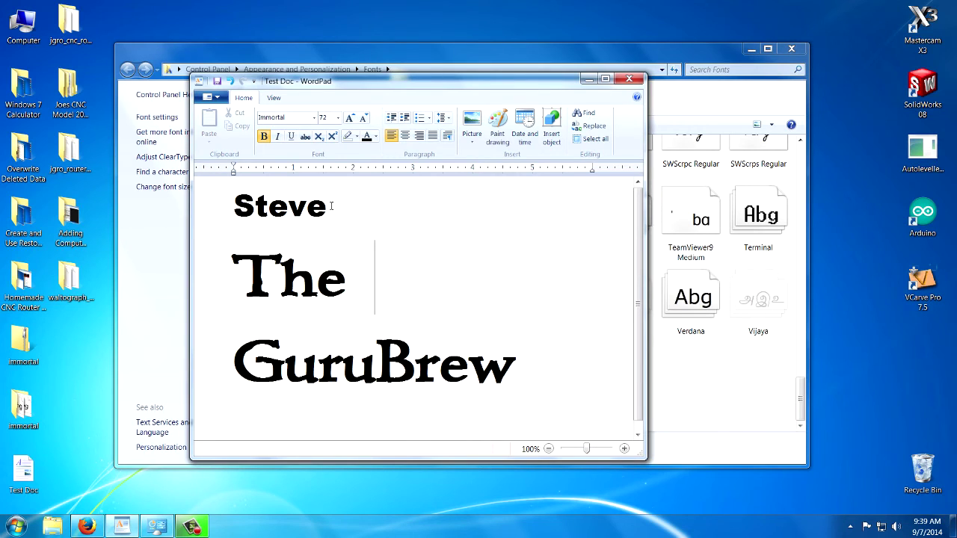
left_click_drag(331, 206, 173, 189)
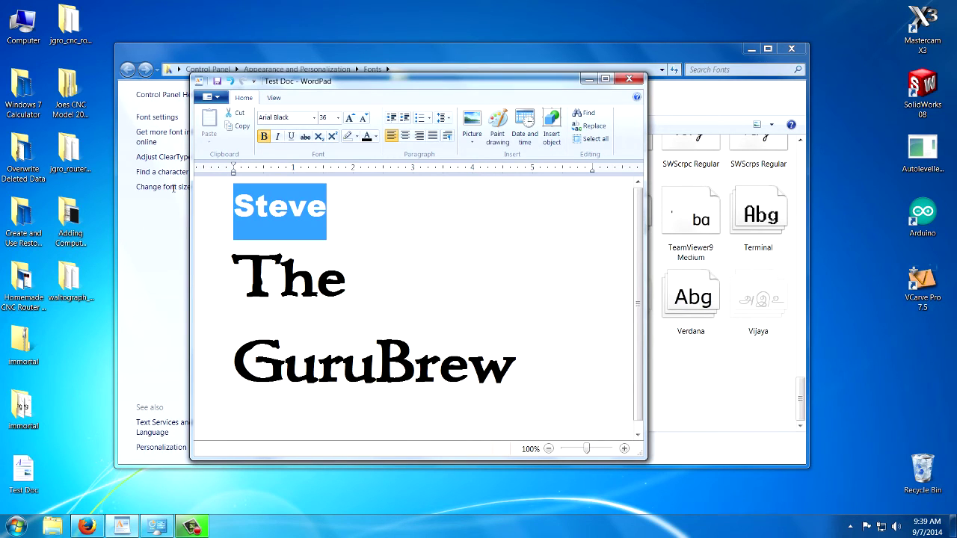
left_click(314, 118)
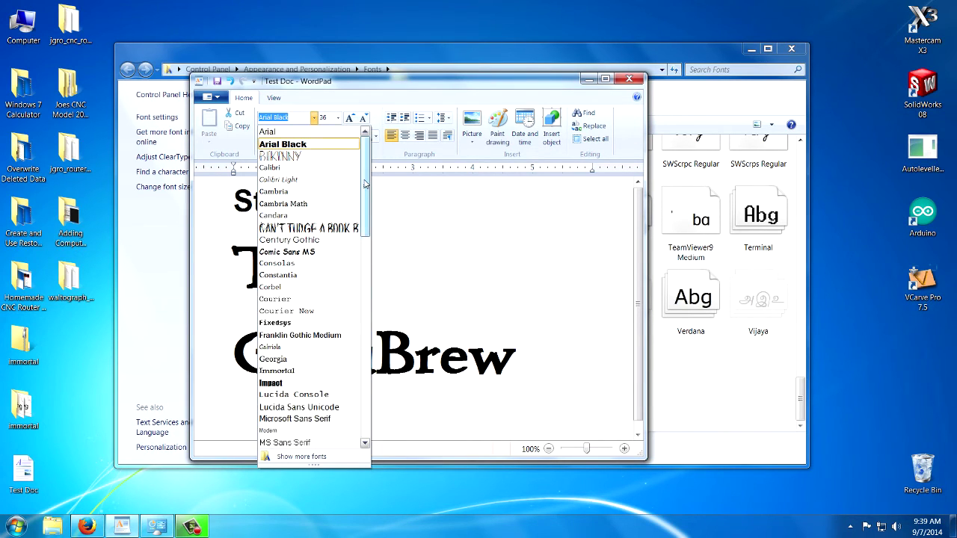
left_click_drag(366, 183, 358, 442)
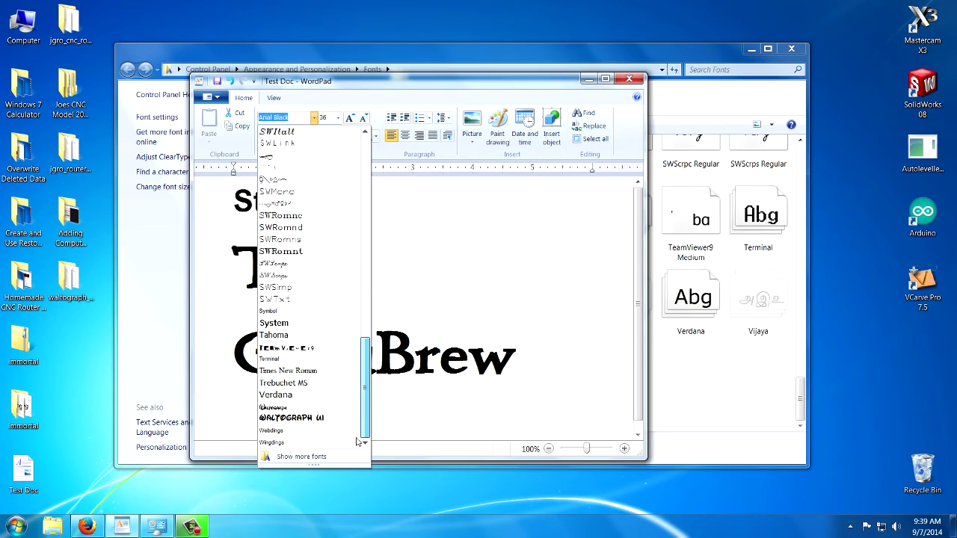
left_click(288, 409)
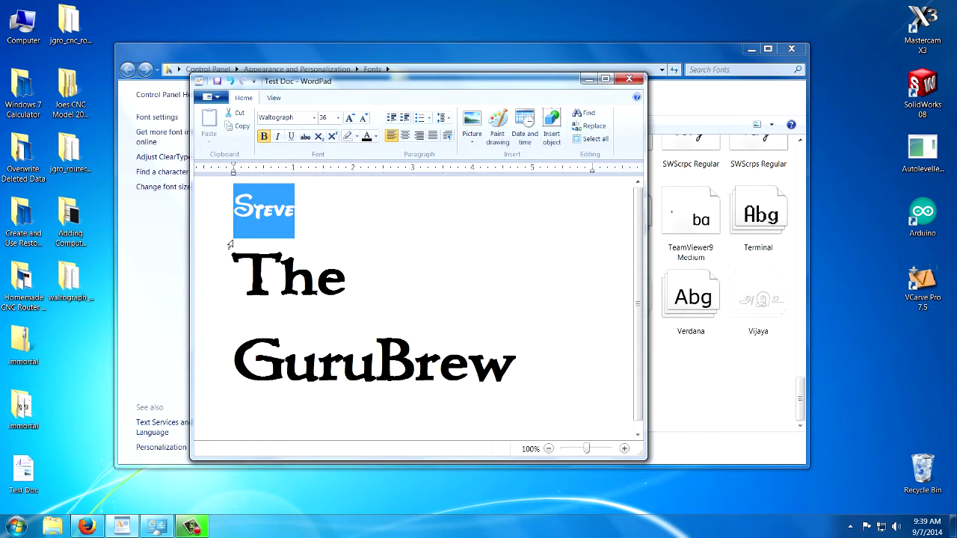
left_click(299, 230)
- Replace the first-line word with DISNEY and select it
double_click(309, 207)
type("DISNEY")
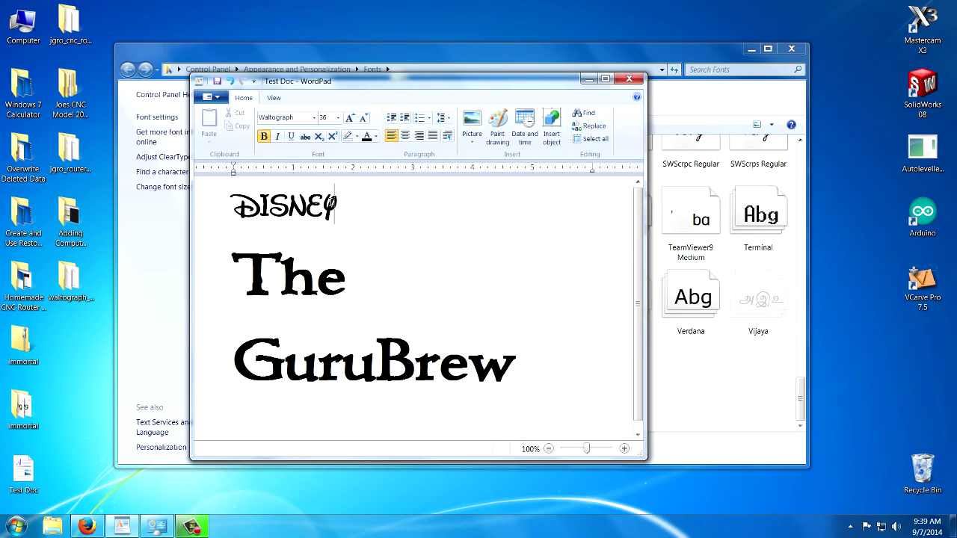
double_click(242, 219)
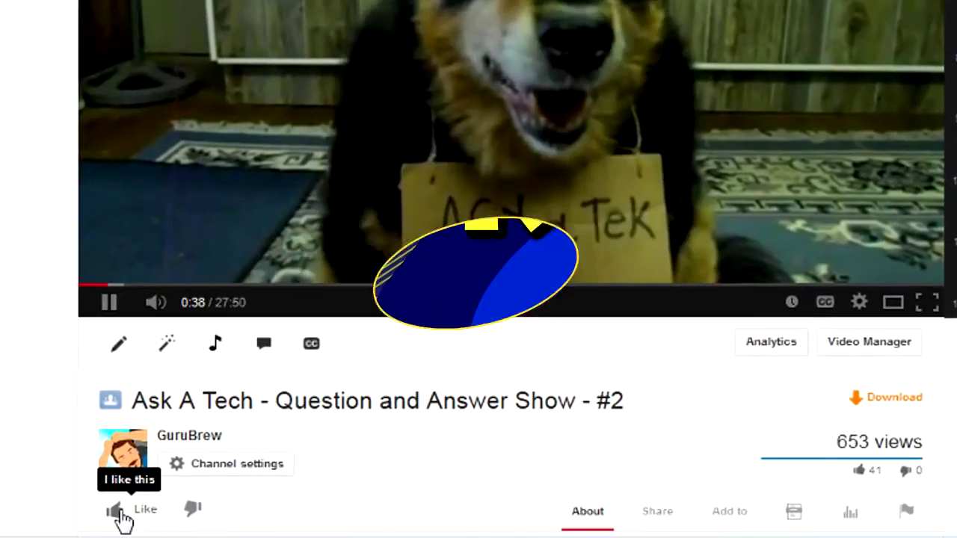
- Like the Ask A Tech #2 video and type 'Thanks' in its comment box
left_click(117, 512)
scroll(119, 513, "down", 5)
left_click(316, 442)
type("Thanks")
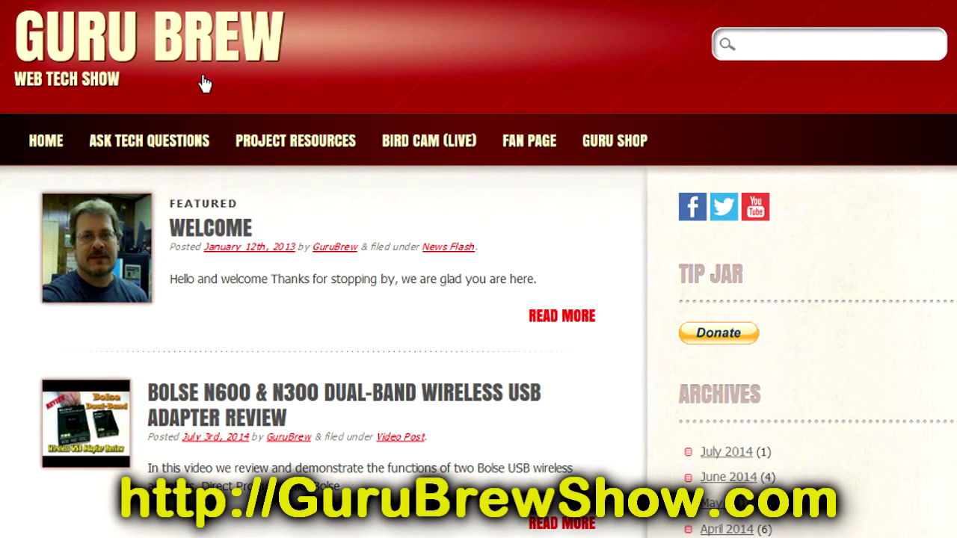
- On Ask Tech Questions, enter a sample email, 'Question Title' and 'Put your question here!'
left_click(197, 160)
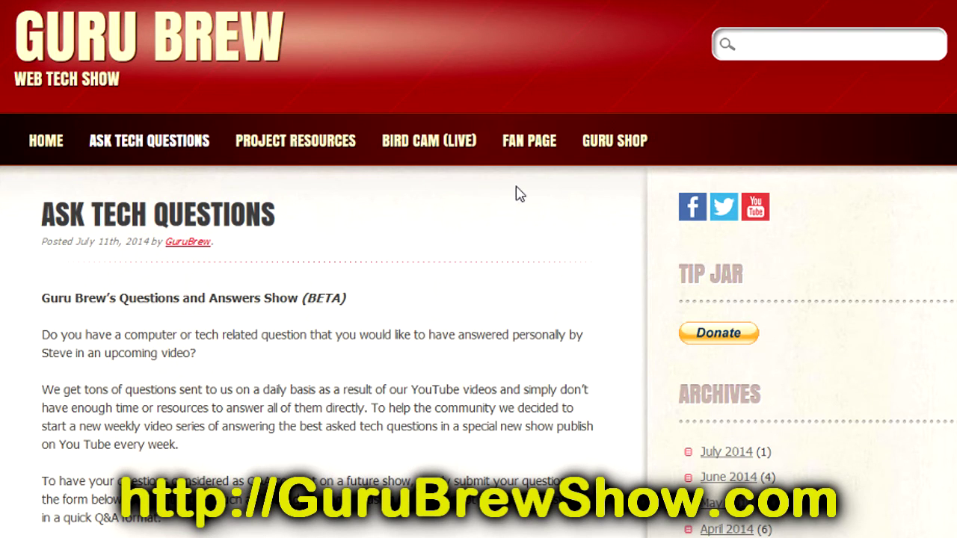
type("Name@")
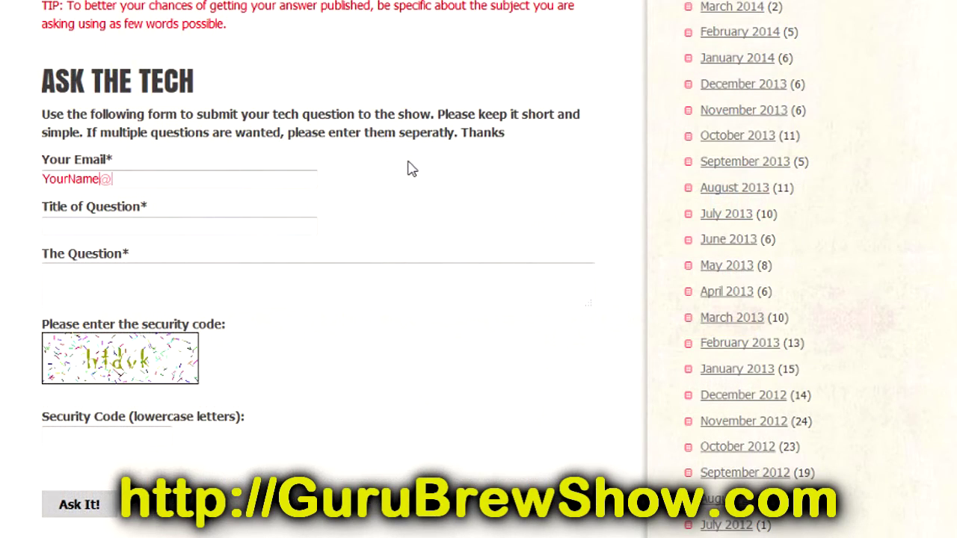
type("YourEmail.com")
key("Tab")
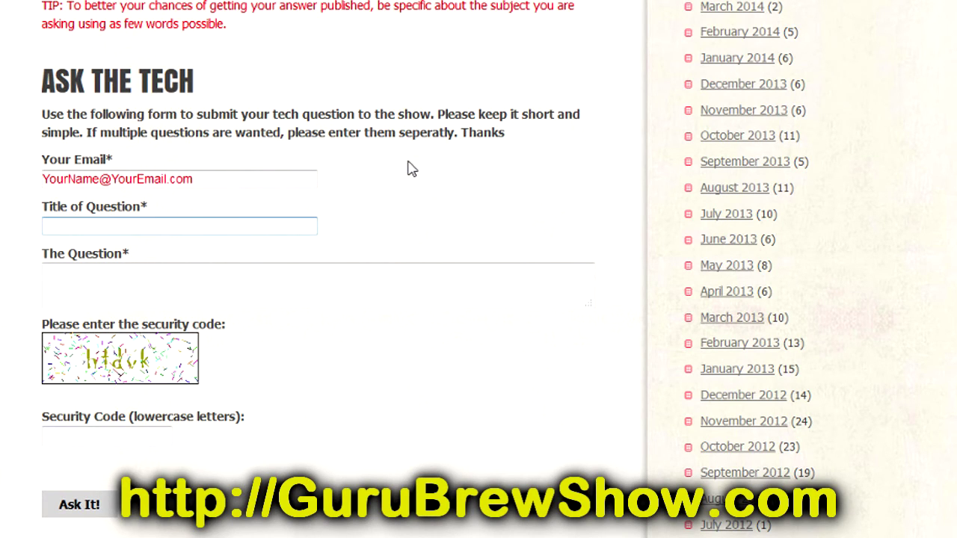
type("Question Title")
key("Tab")
type("Put yo")
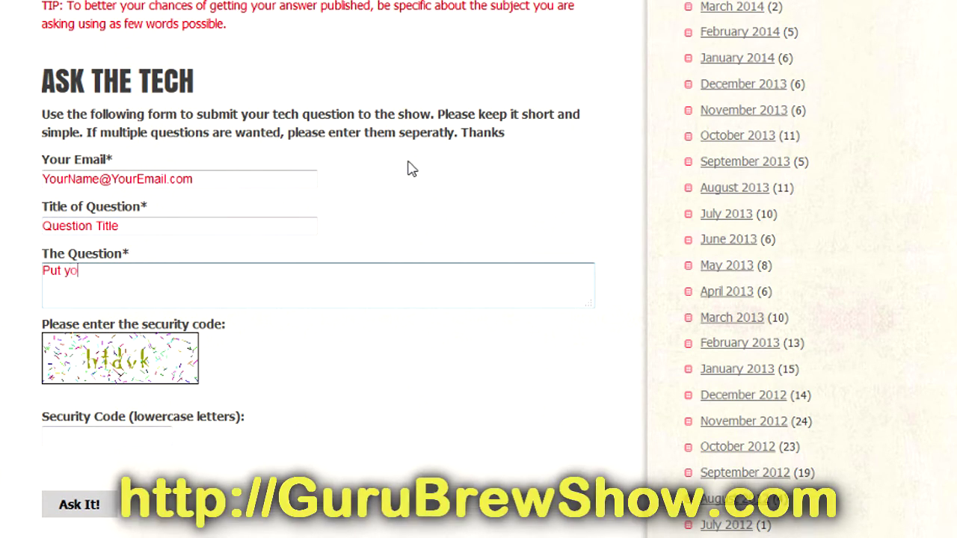
type("ur question here!")
left_click(137, 440)
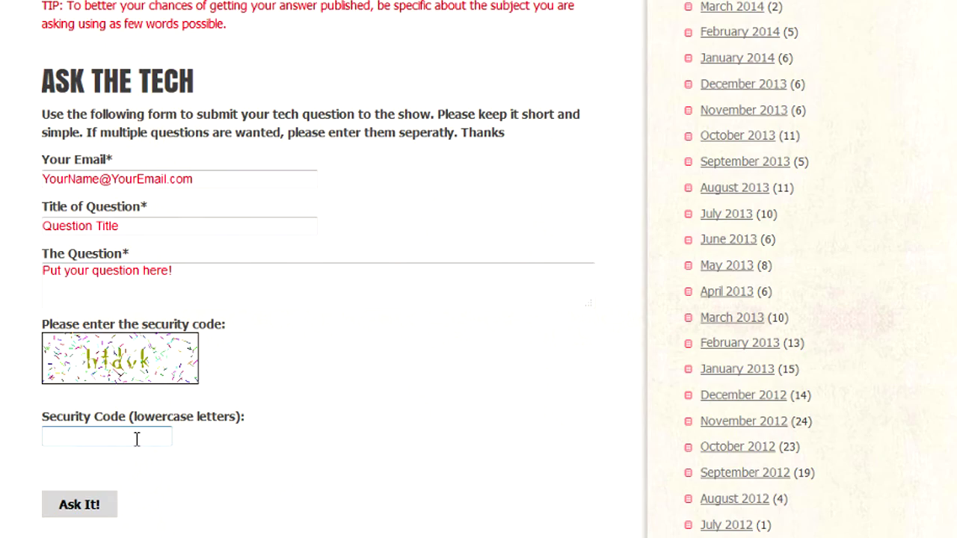